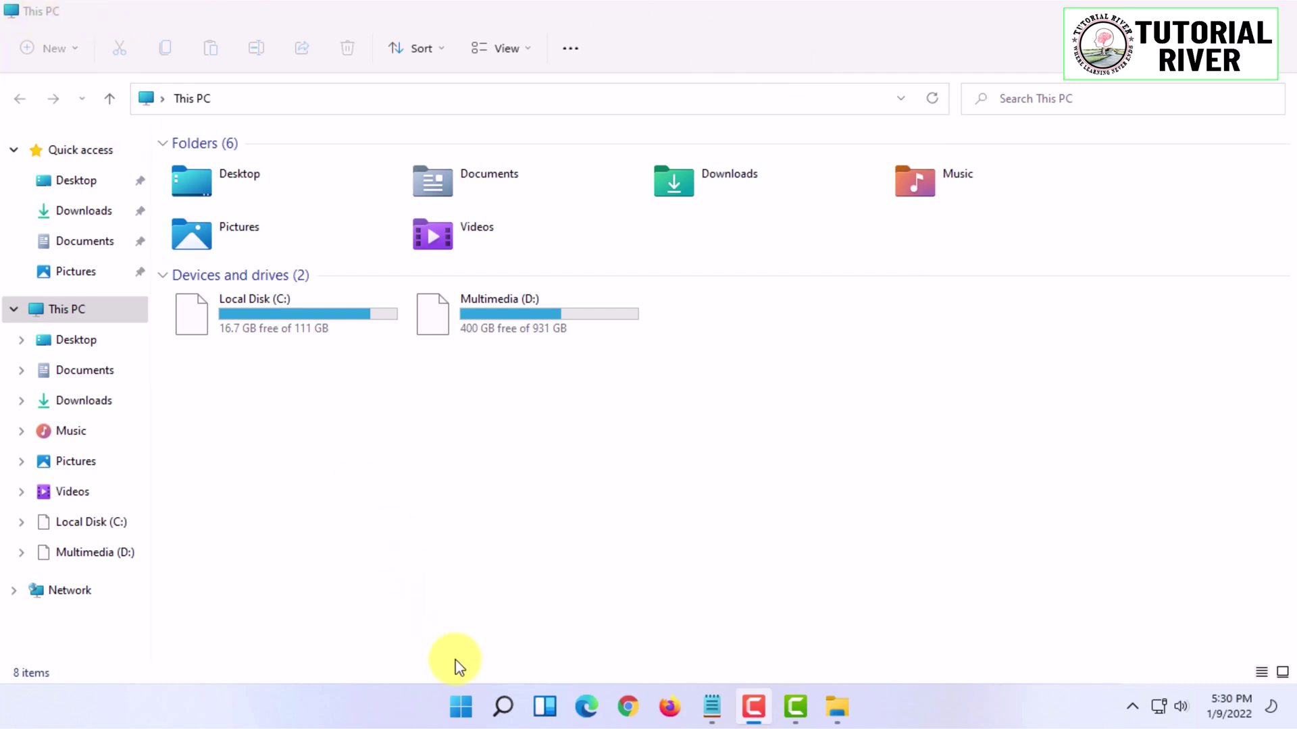
- Open Settings and snap it to the right half of the screen, with the This PC window filling the left half
{"action": "left_click", "coordinate": [459, 707]}
{"action": "key", "text": "super+i"}
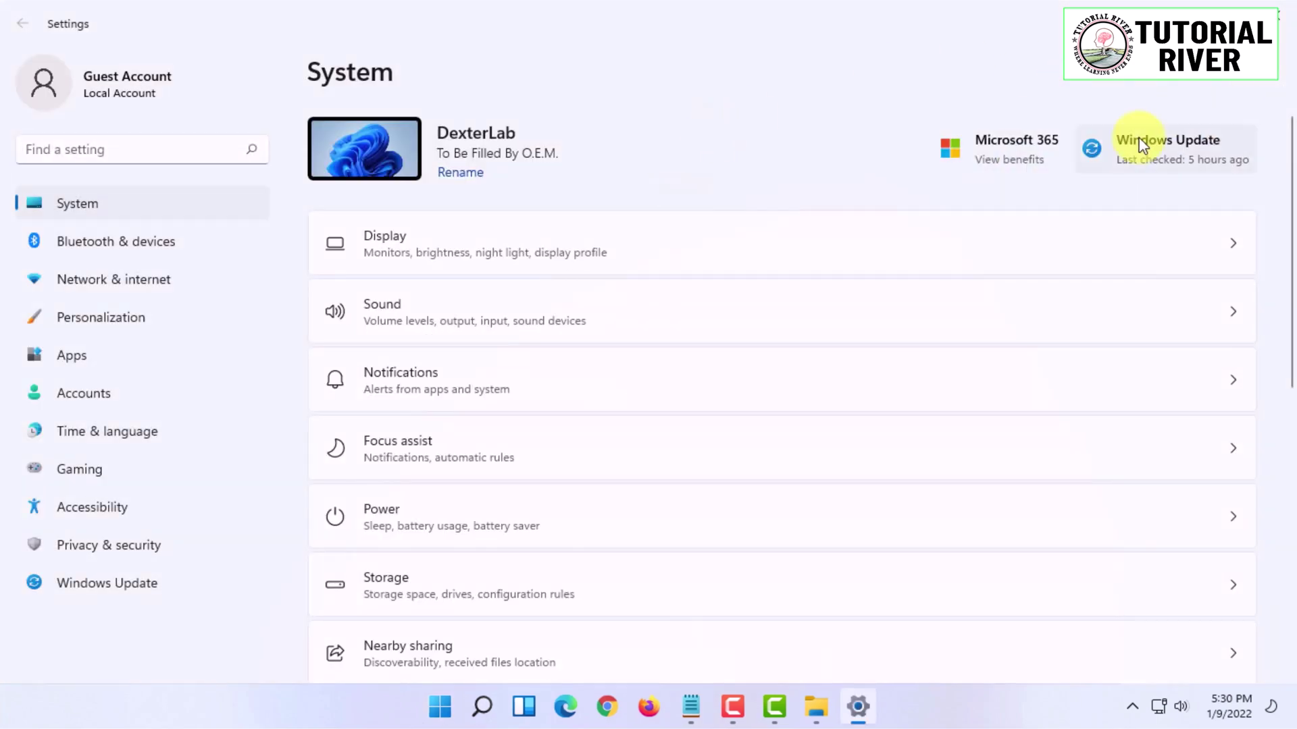
{"action": "key", "text": "F10"}
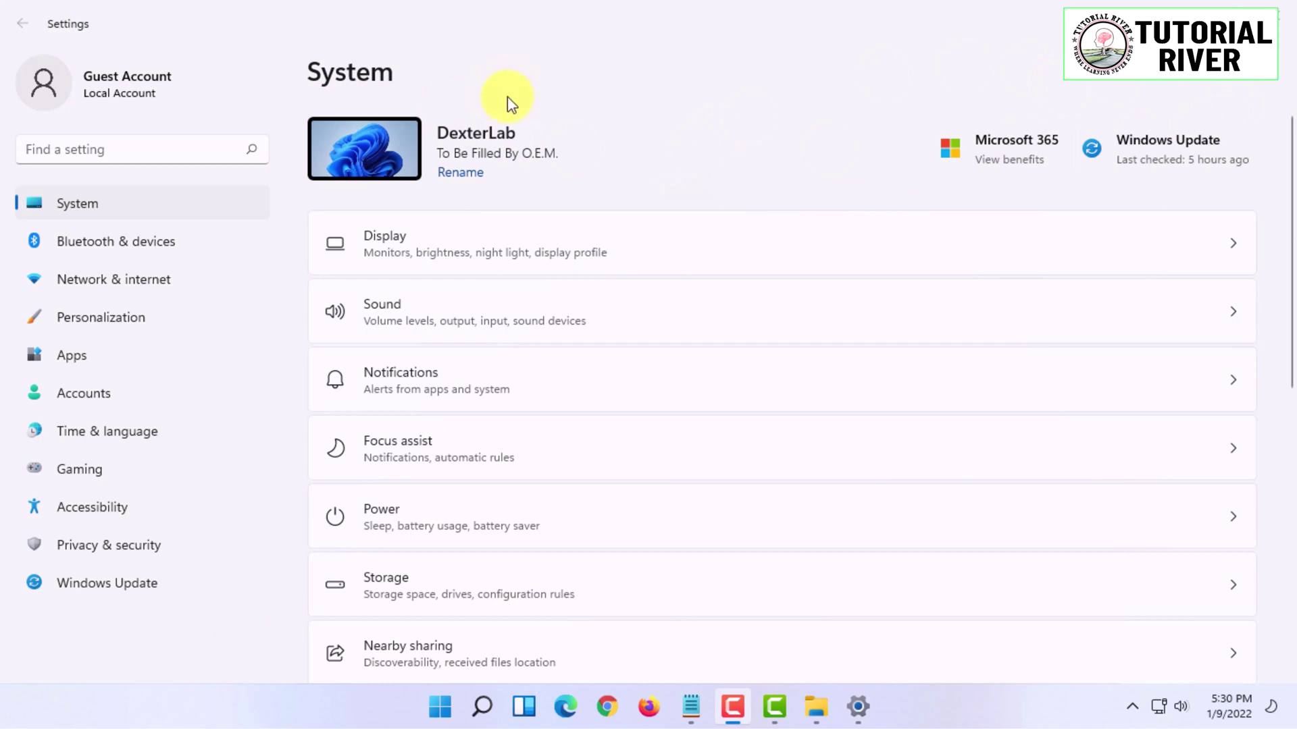
{"action": "mouse_move", "coordinate": [1227, 7]}
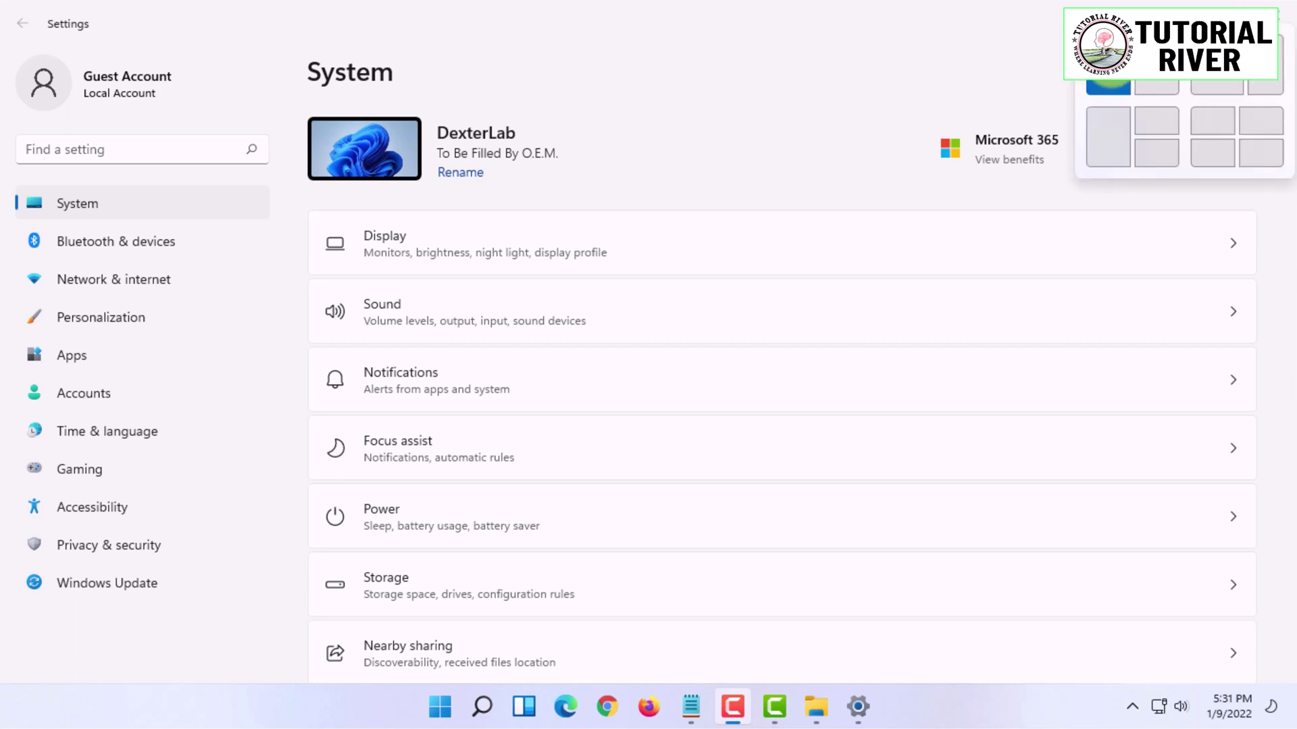
{"action": "left_click", "coordinate": [1157, 84]}
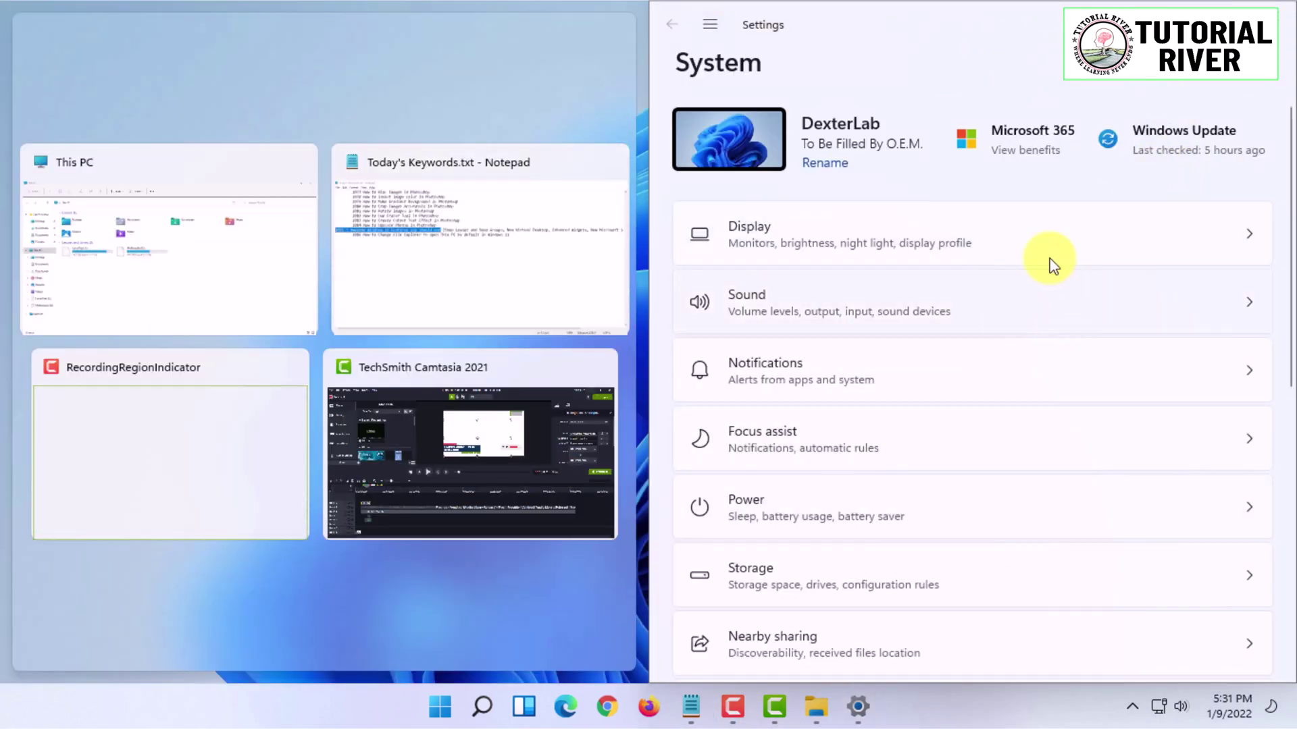
{"action": "left_click", "coordinate": [161, 202]}
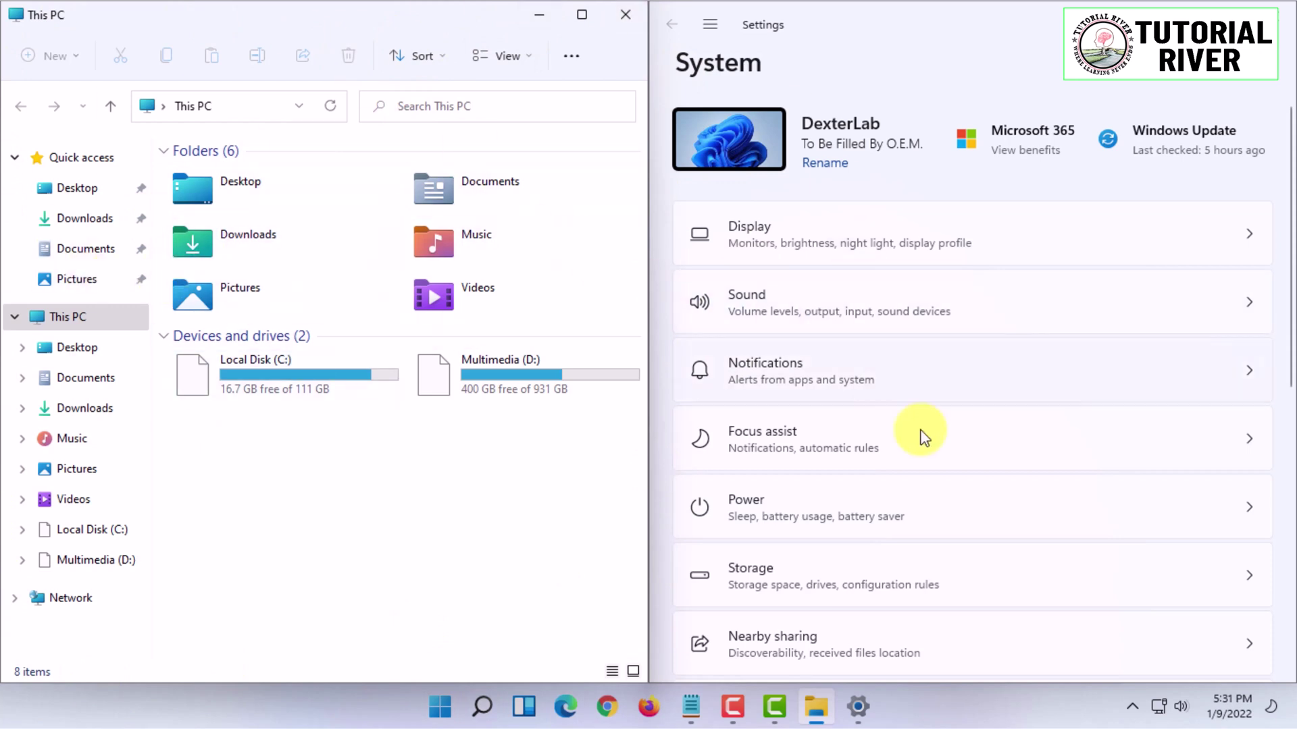
- Snap This PC to the upper-left quarter and Settings to the upper-right quarter, and stretch both snapped windows down toward the taskbar
{"action": "mouse_move", "coordinate": [592, 30]}
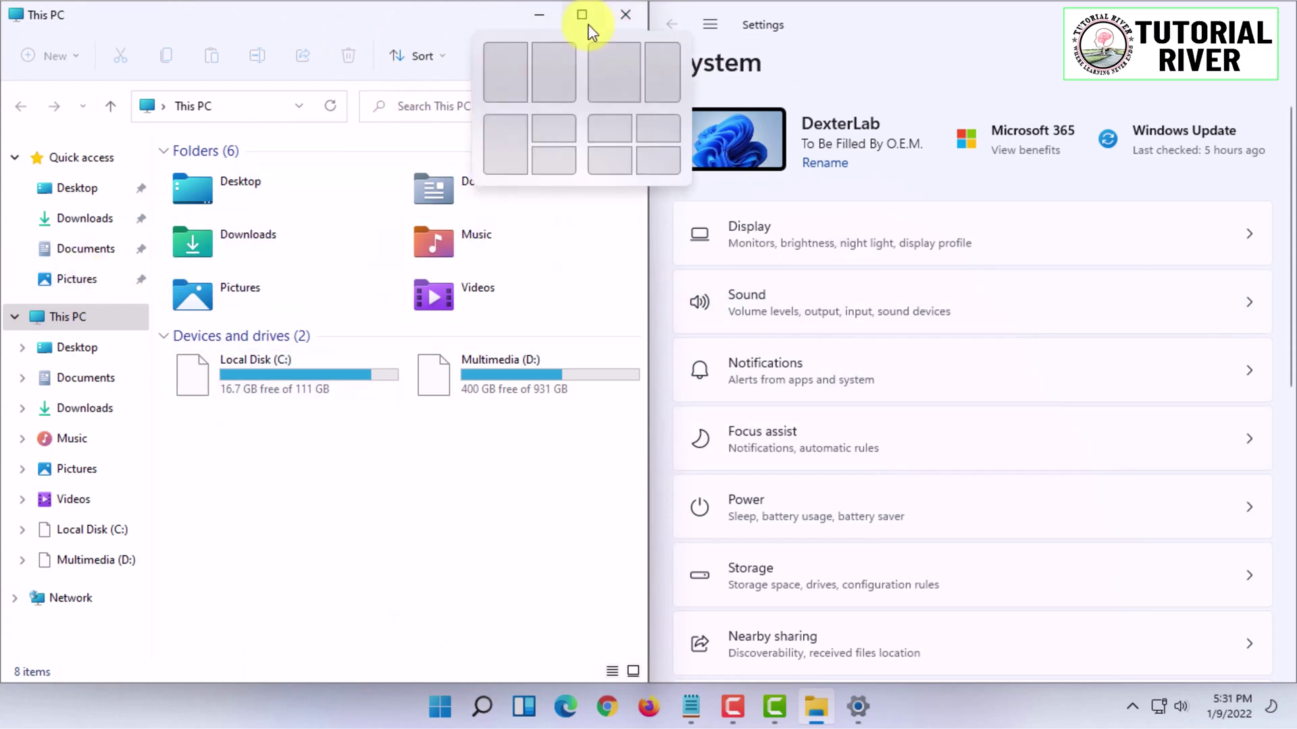
{"action": "left_click", "coordinate": [602, 126]}
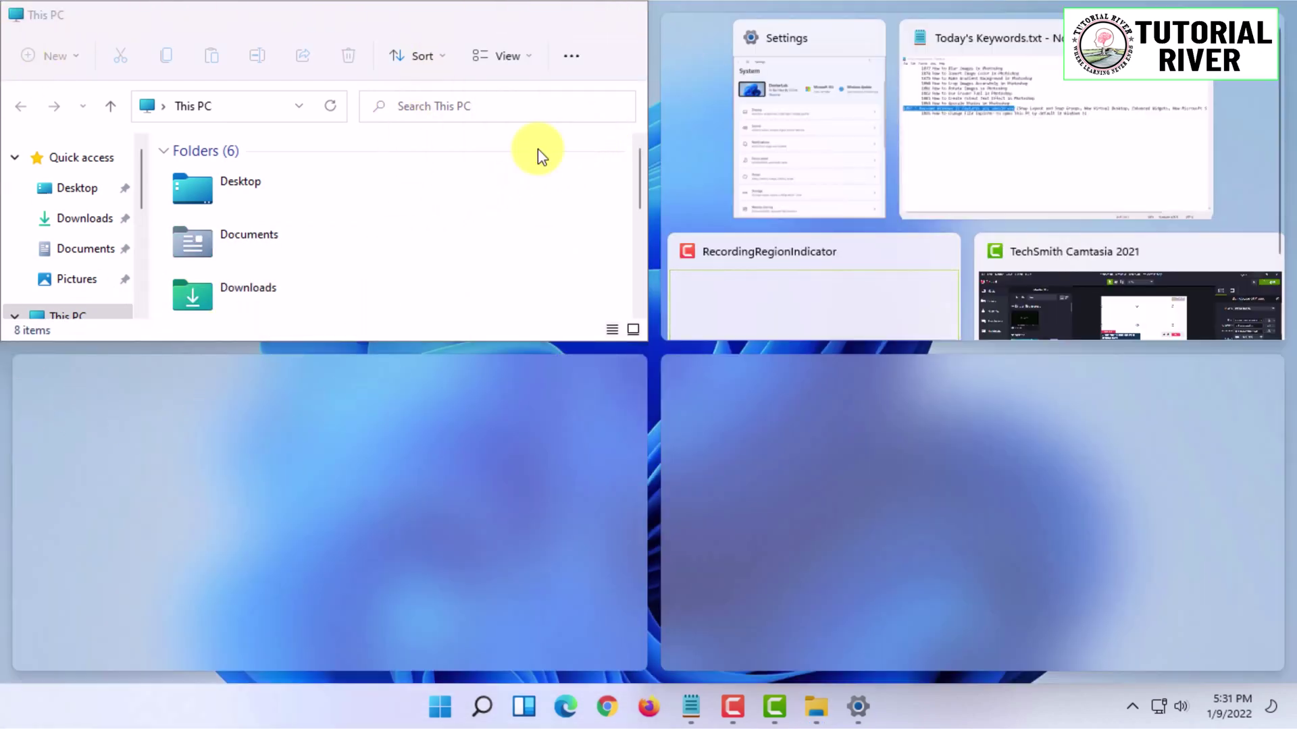
{"action": "left_click", "coordinate": [796, 111]}
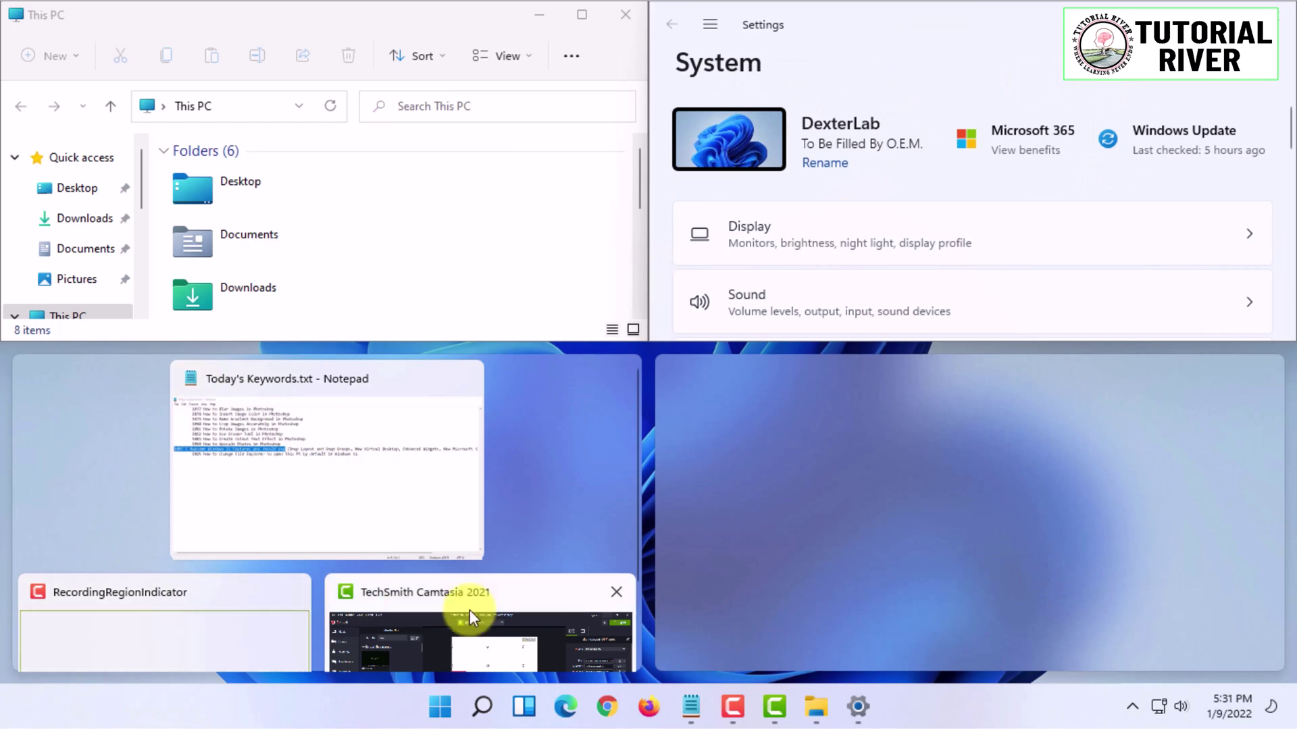
{"action": "left_click", "coordinate": [843, 80]}
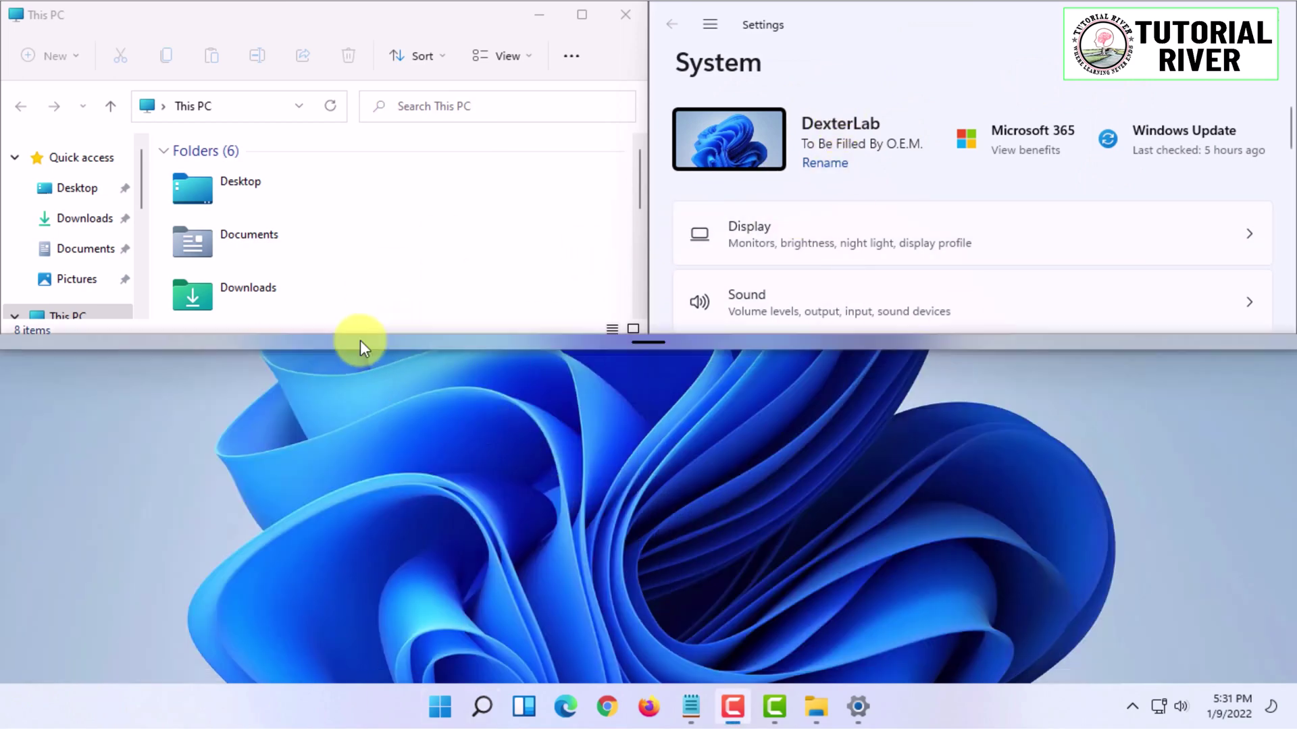
{"action": "mouse_move", "coordinate": [355, 343]}
{"action": "left_click_drag", "start_coordinate": [355, 343], "coordinate": [266, 686]}
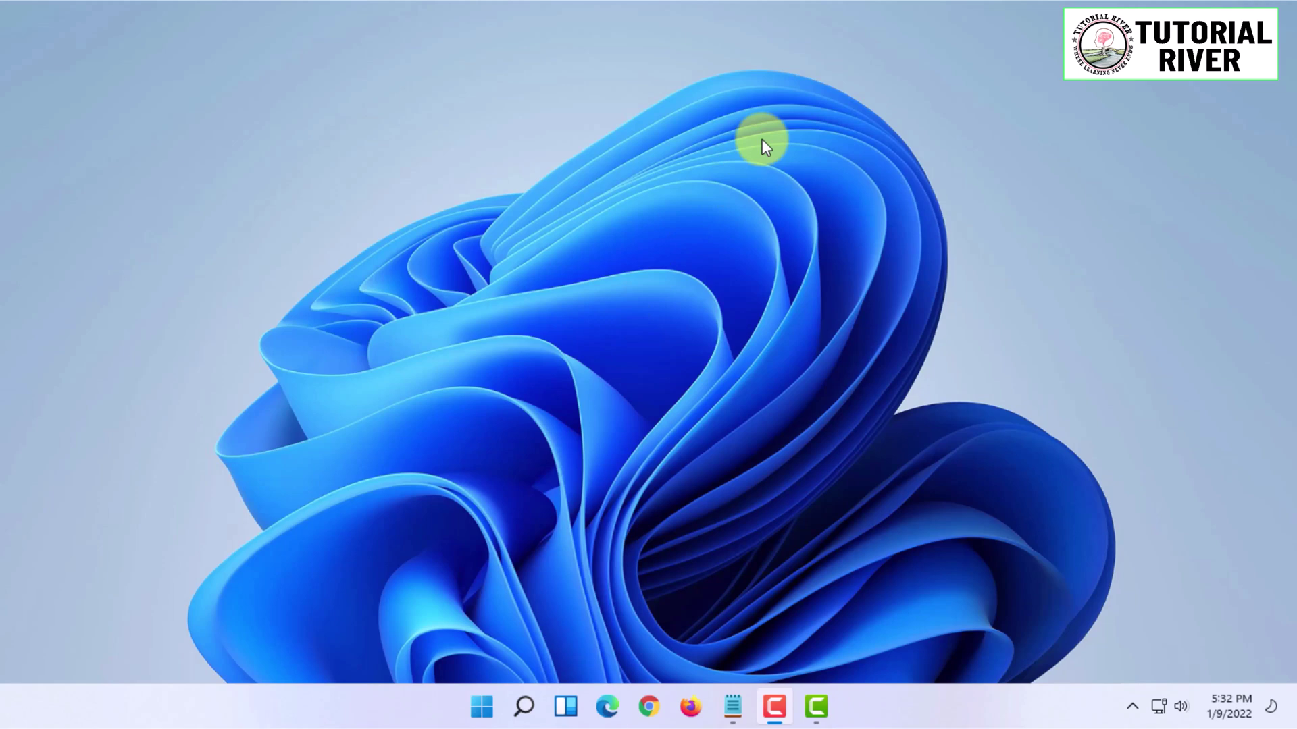
- Create a second virtual desktop and switch to it
{"action": "key", "text": "super+Tab"}
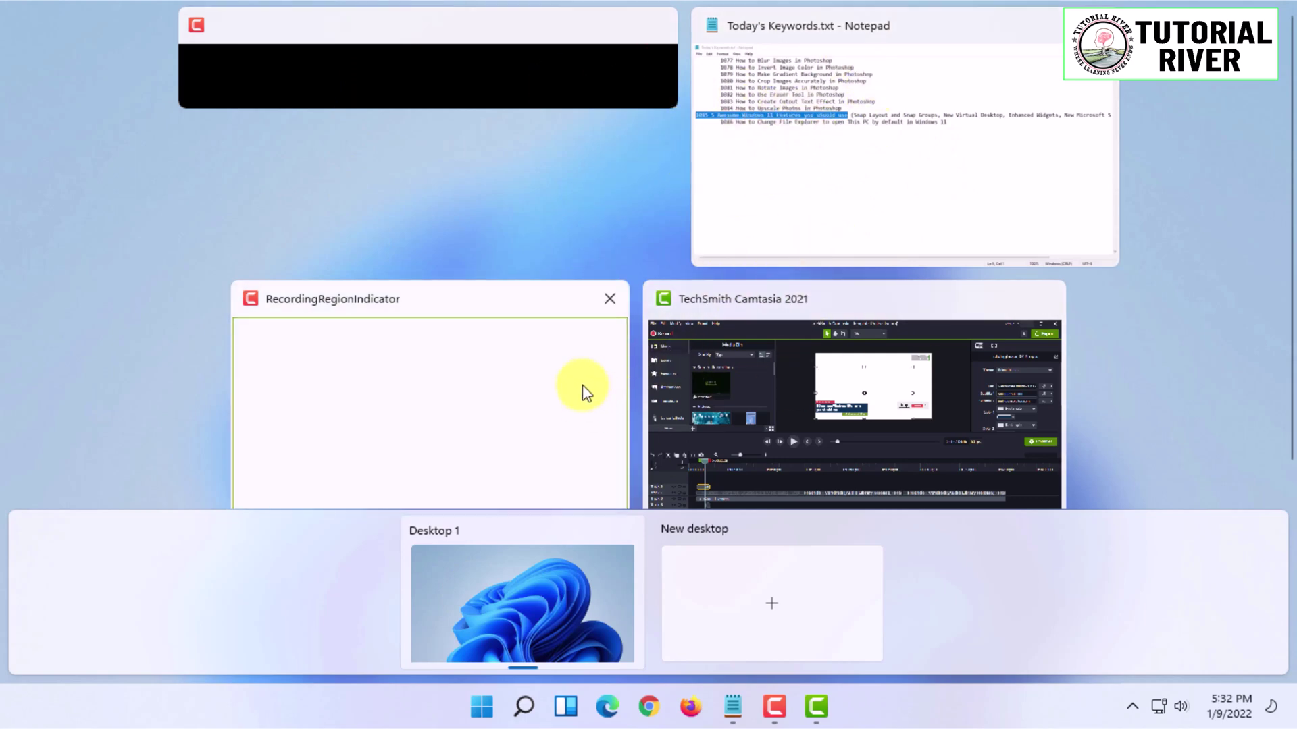
{"action": "left_click", "coordinate": [746, 590]}
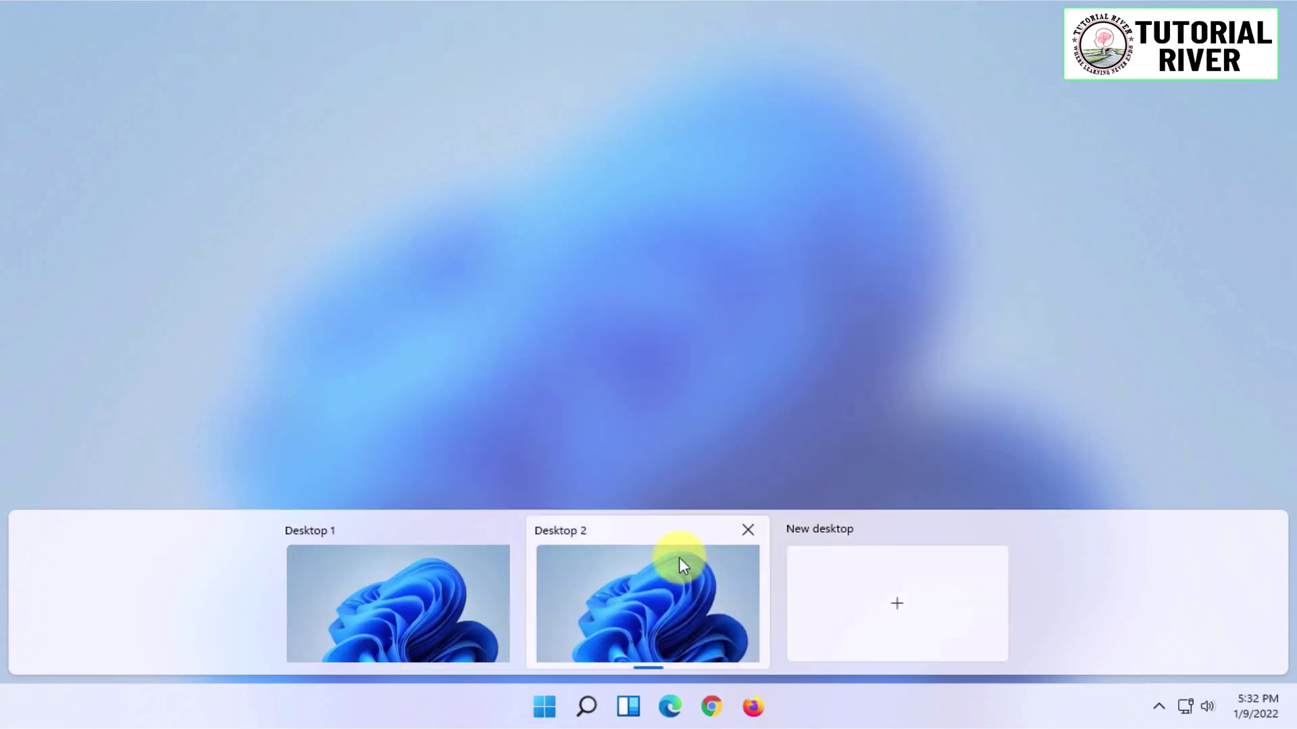
{"action": "left_click", "coordinate": [630, 569]}
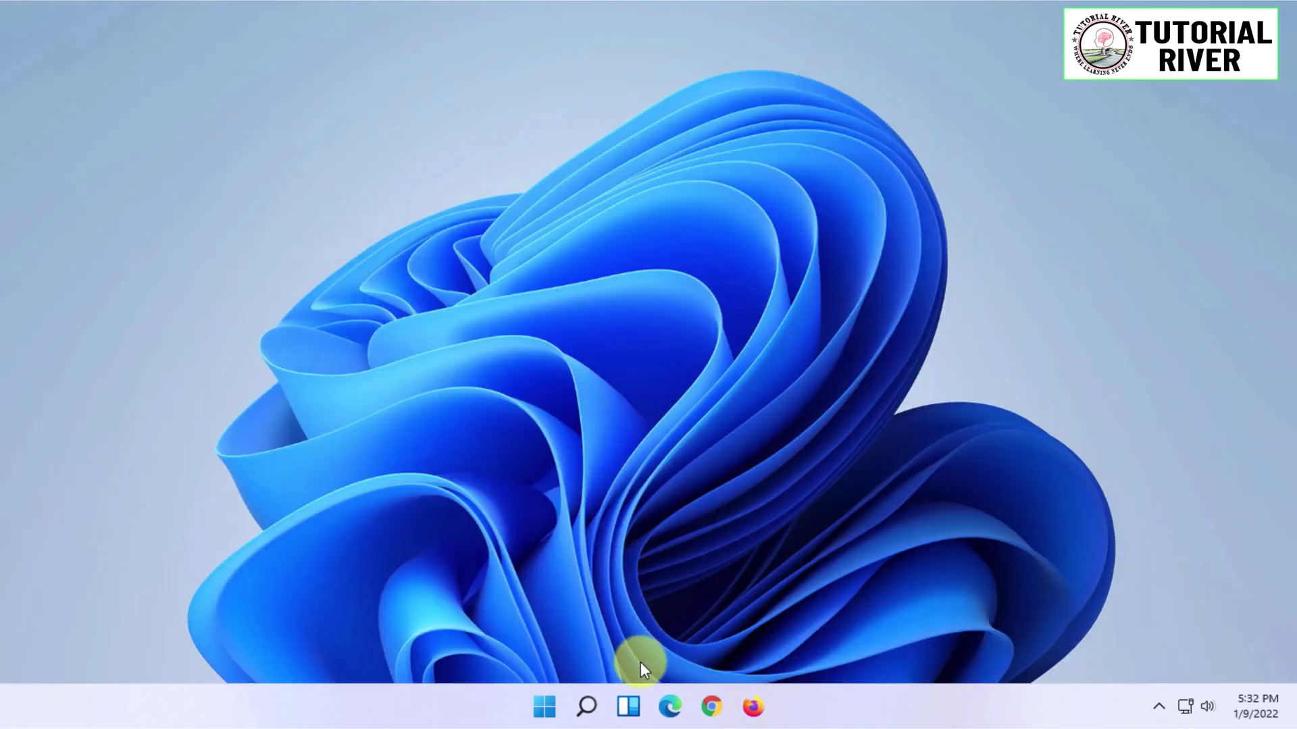
- Open a File Explorer window on Desktop 2
{"action": "left_click", "coordinate": [544, 706]}
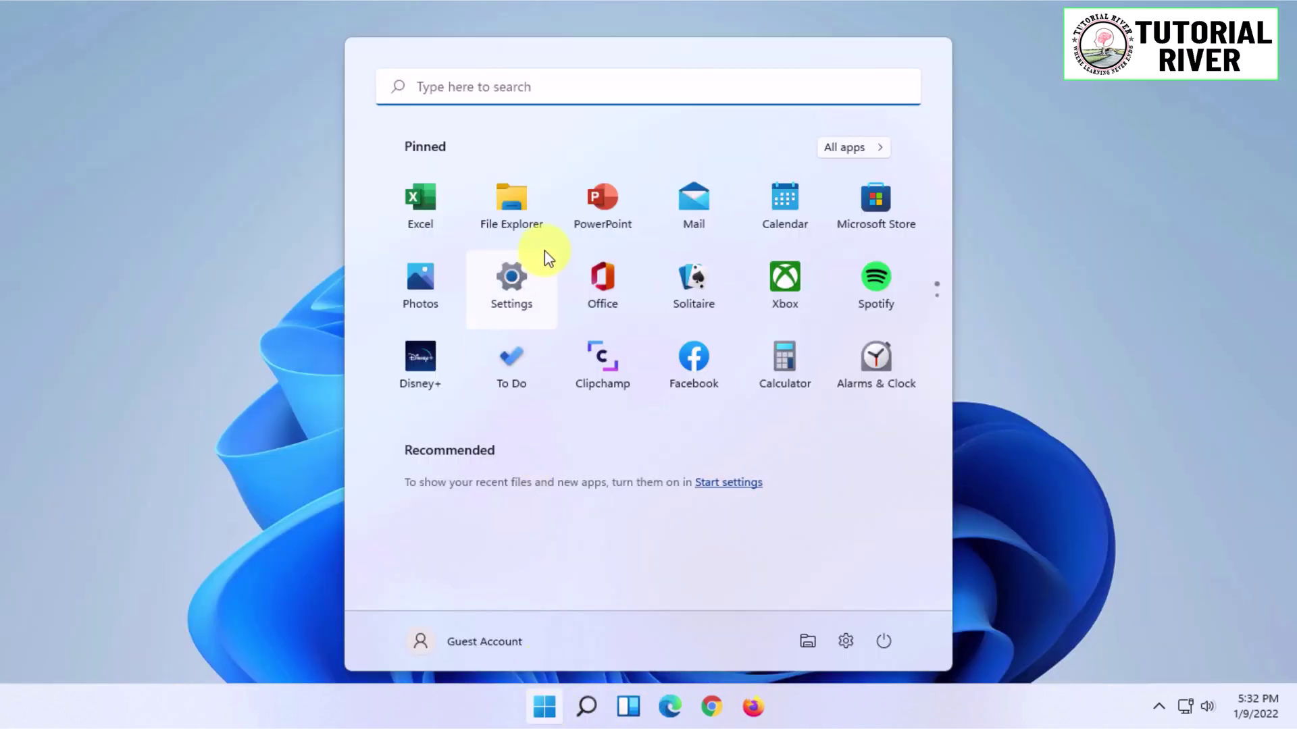
{"action": "key", "text": "Escape"}
{"action": "key", "text": "super+e"}
- Switch back and forth between Desktop 1 and Desktop 2 to compare their open windows, ending on Desktop 1
{"action": "key", "text": "super+Tab"}
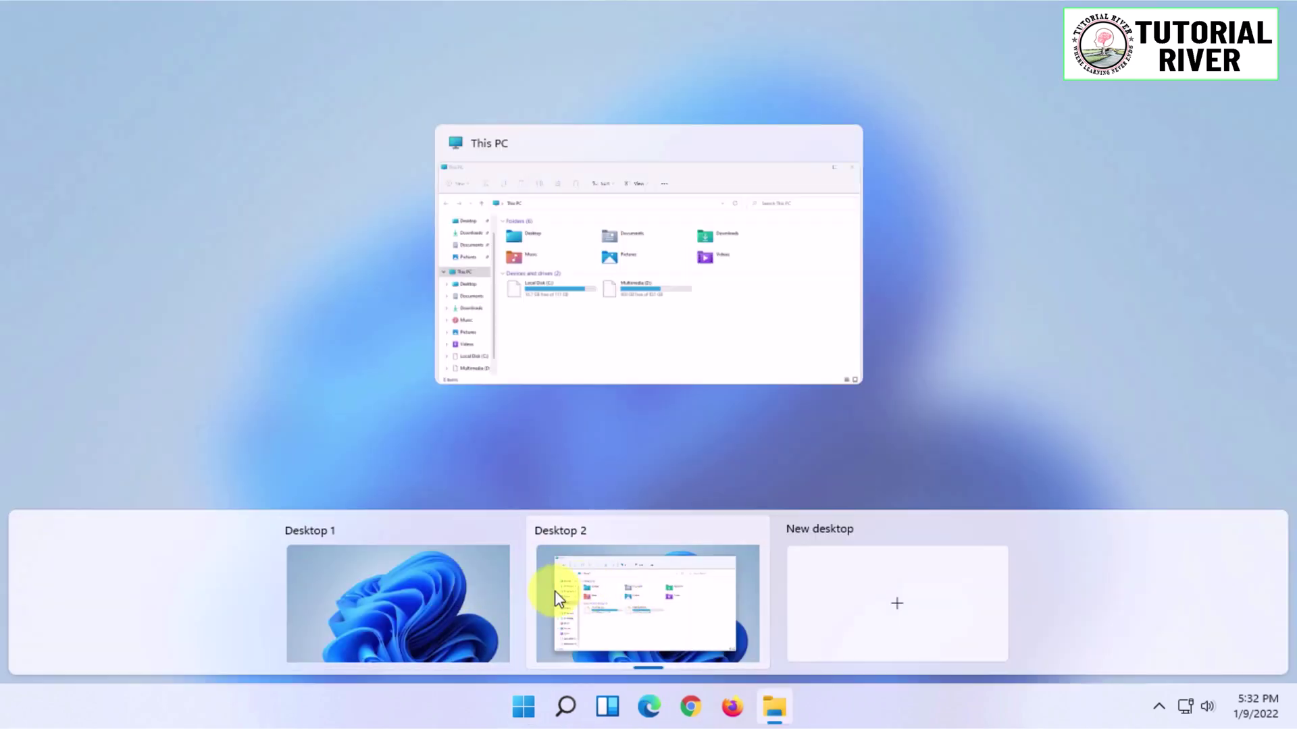
{"action": "left_click", "coordinate": [457, 584]}
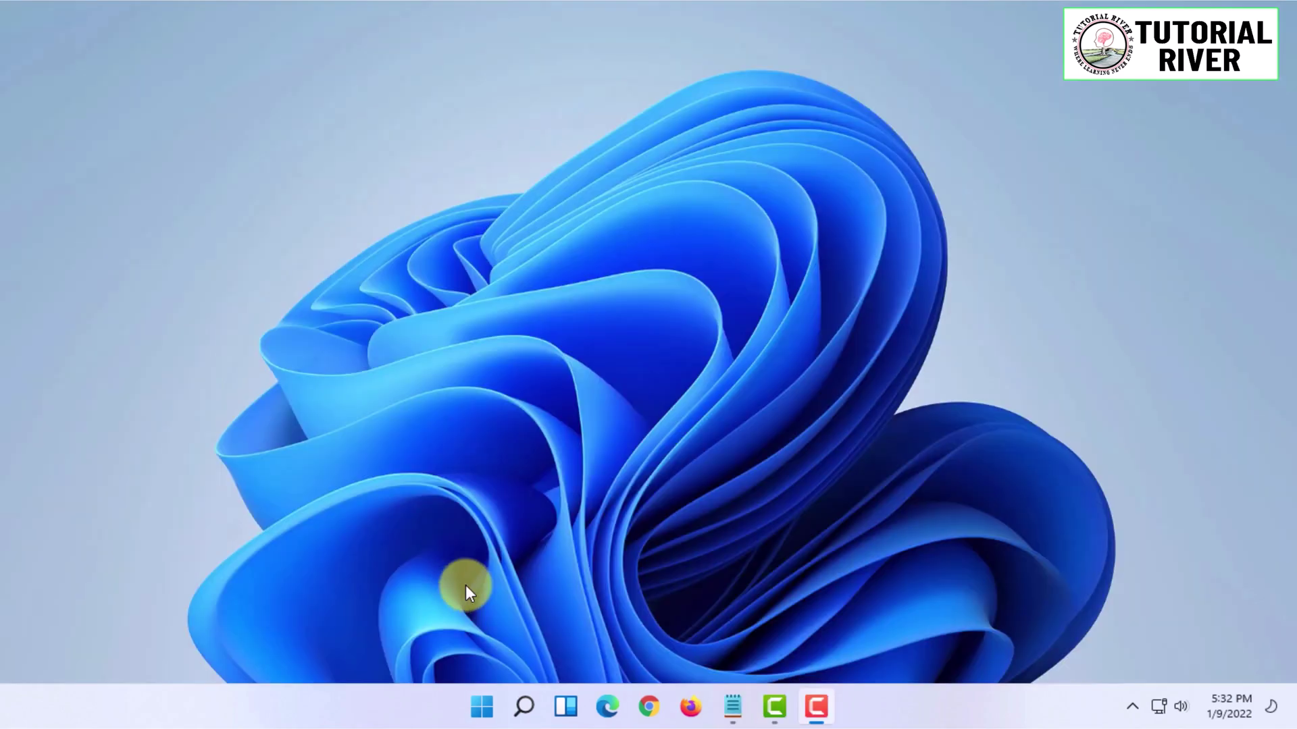
{"action": "key", "text": "super+Tab"}
{"action": "left_click", "coordinate": [610, 578]}
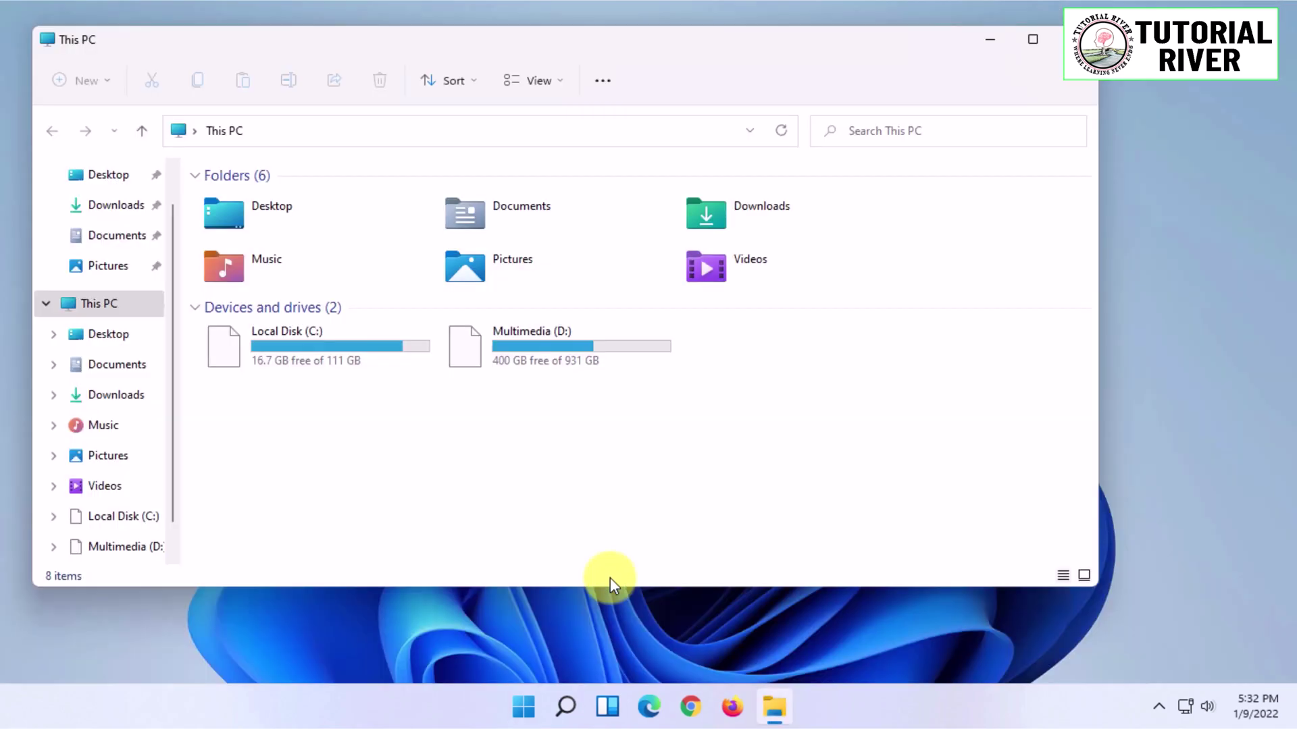
{"action": "key", "text": "super+Tab"}
{"action": "left_click", "coordinate": [465, 600]}
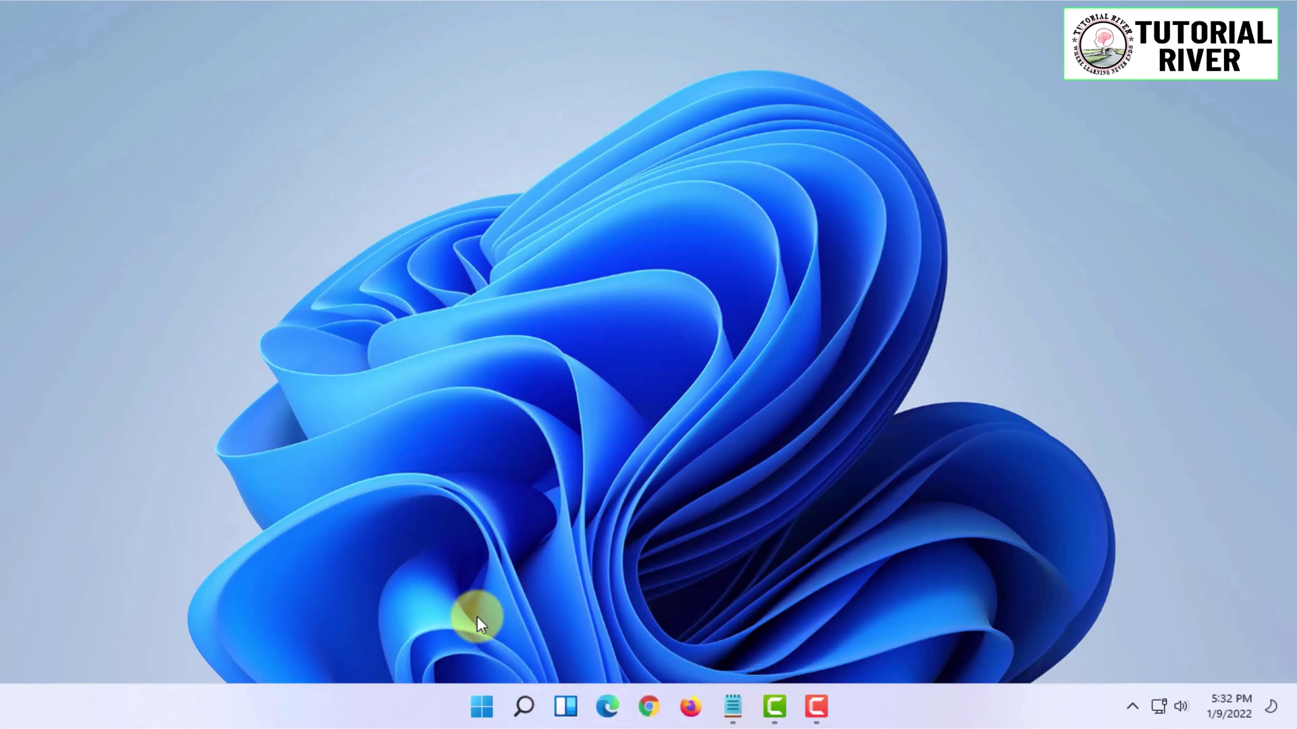
- Remove Desktop 2 and close the This PC window carried over to the remaining desktop
{"action": "key", "text": "super+Tab"}
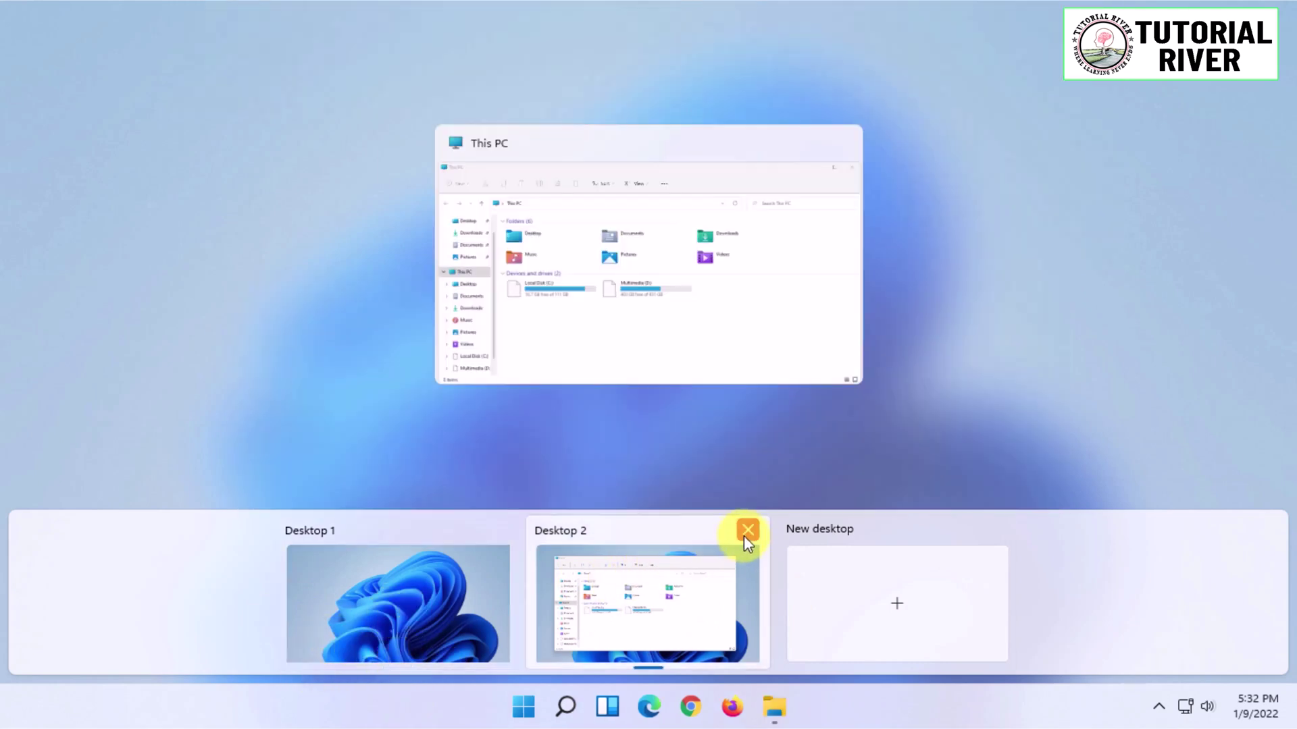
{"action": "left_click", "coordinate": [747, 530]}
{"action": "left_click", "coordinate": [581, 591]}
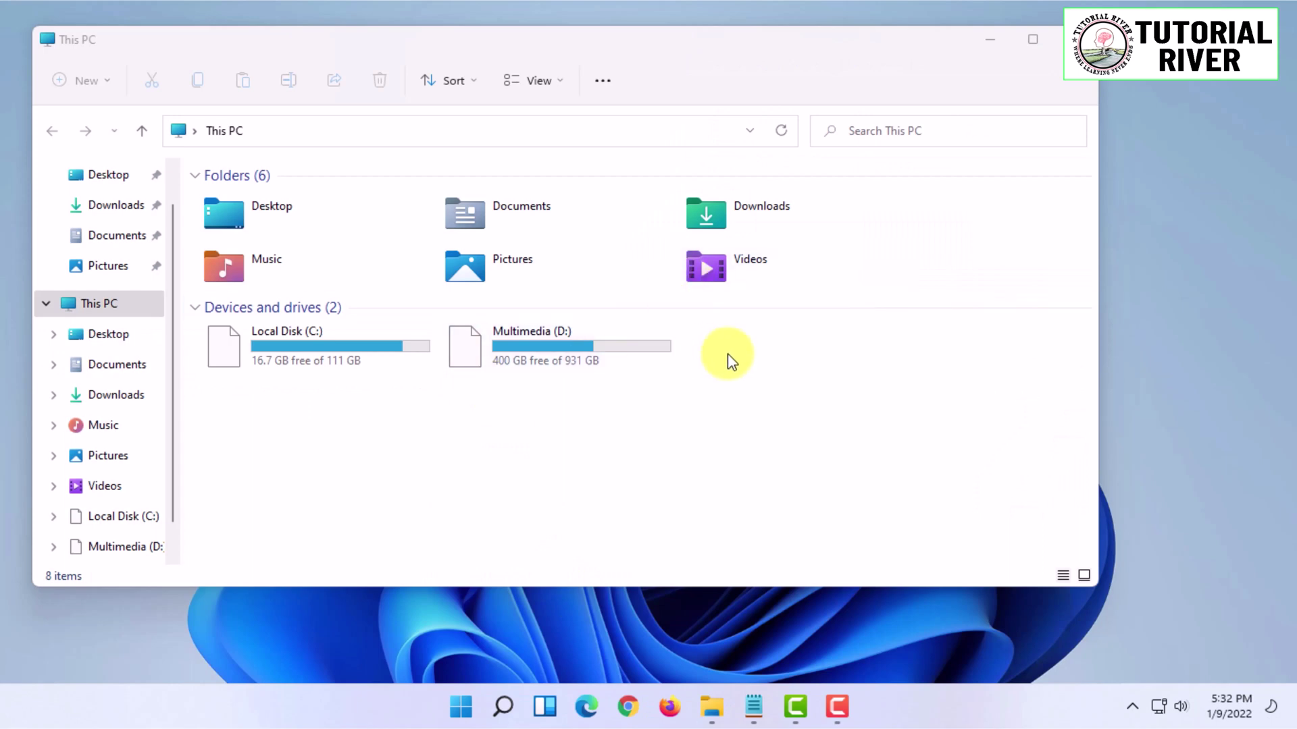
{"action": "left_click", "coordinate": [1032, 40]}
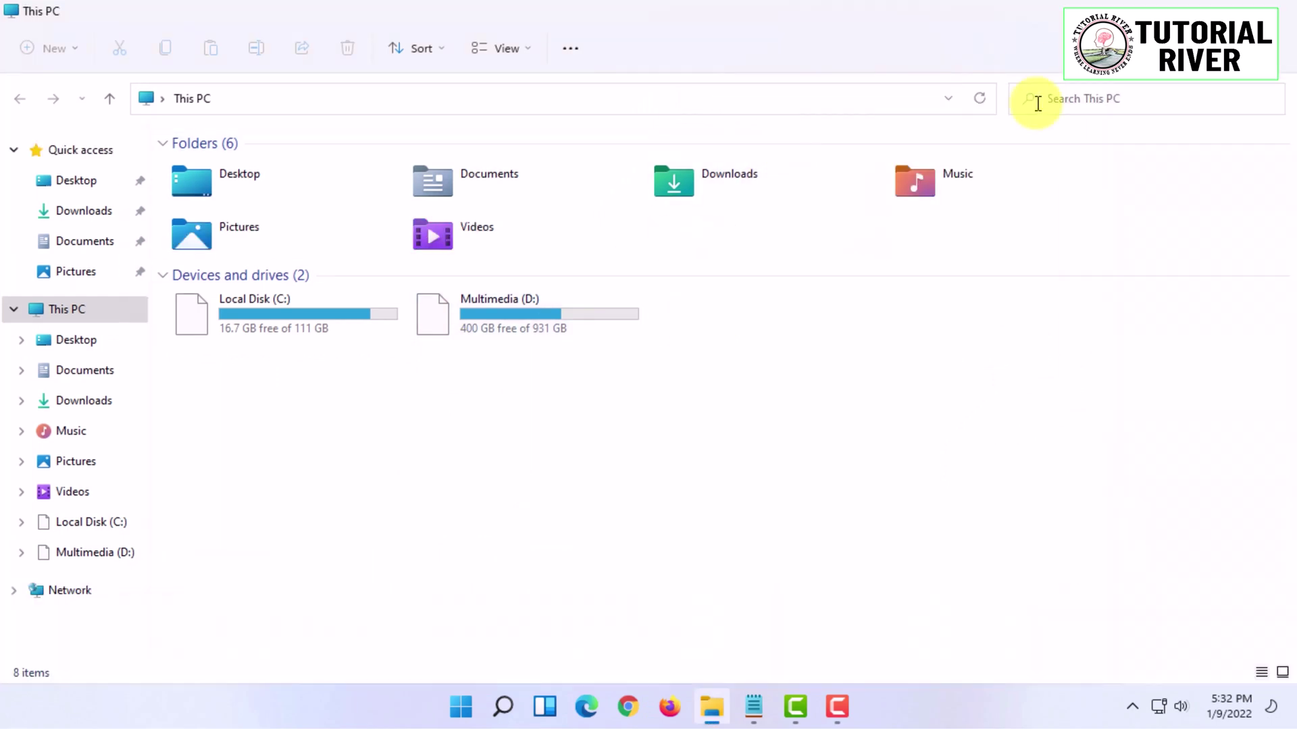
{"action": "left_click", "coordinate": [1281, 11]}
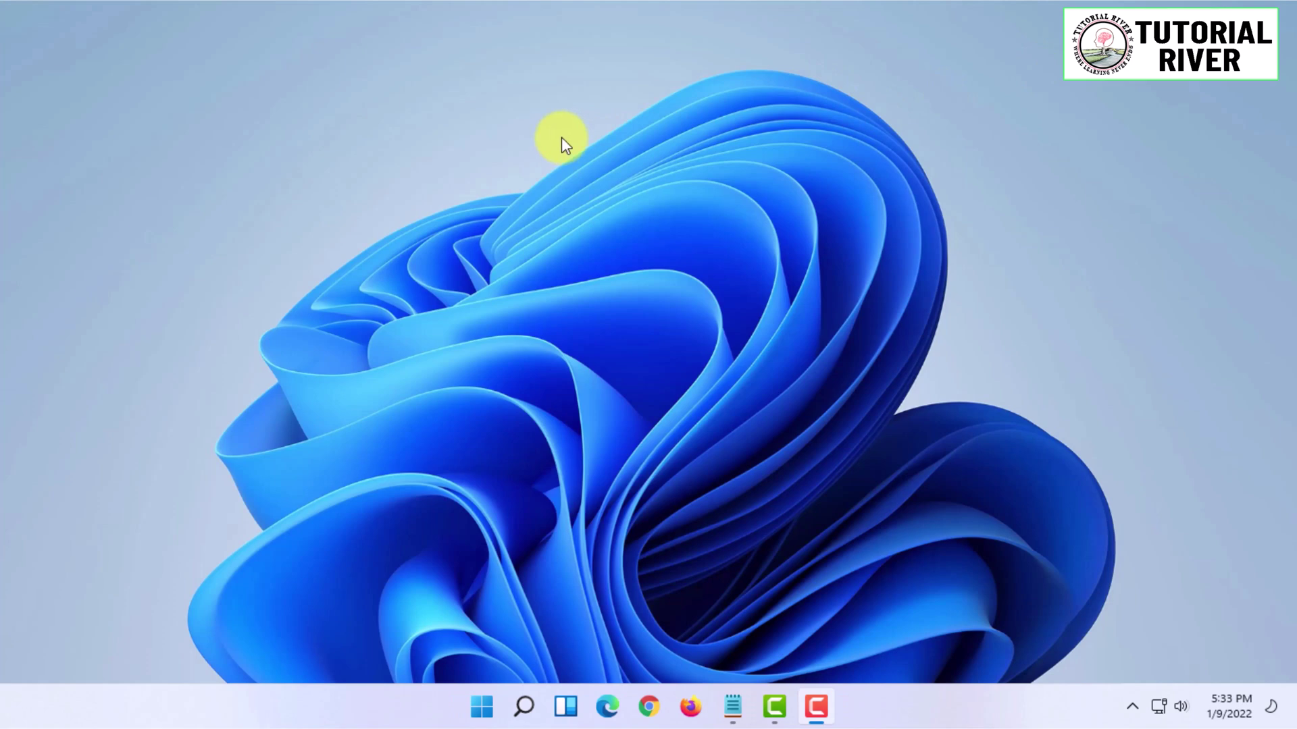
{"action": "left_click", "coordinate": [566, 706]}
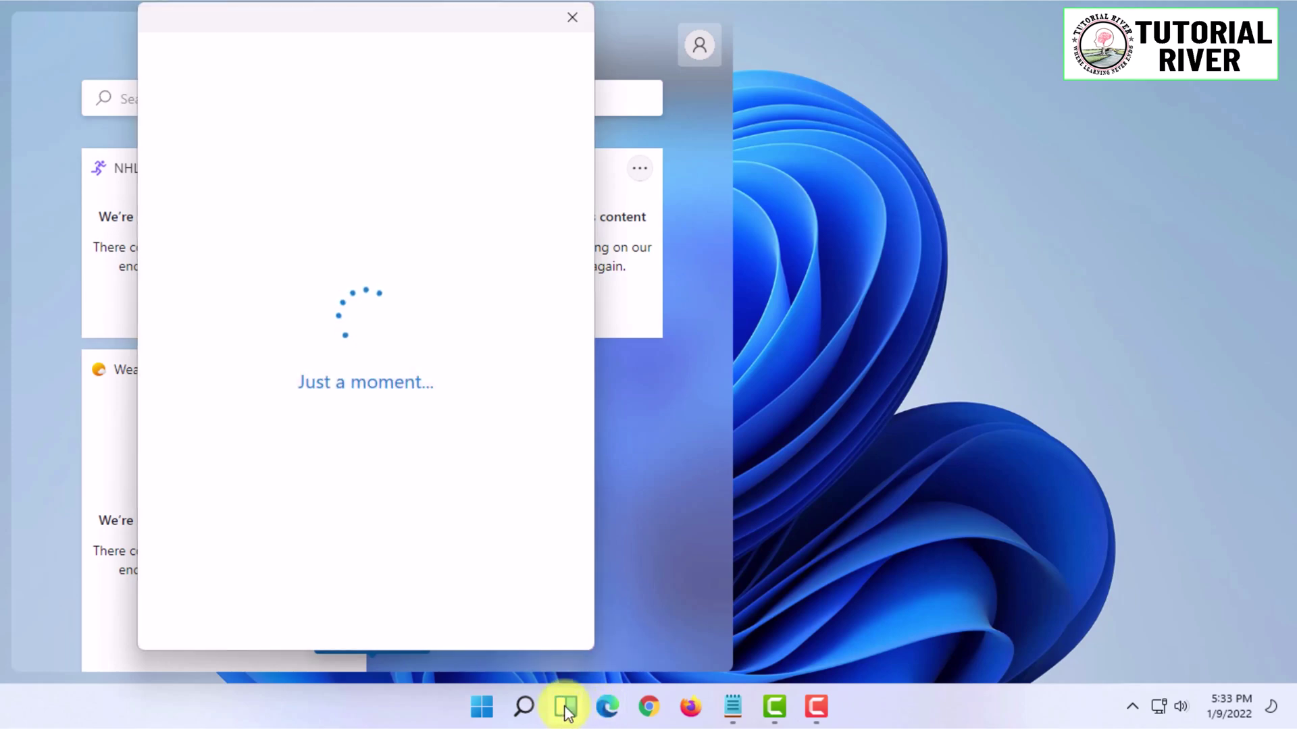
{"action": "left_click", "coordinate": [572, 17]}
{"action": "left_click", "coordinate": [566, 707]}
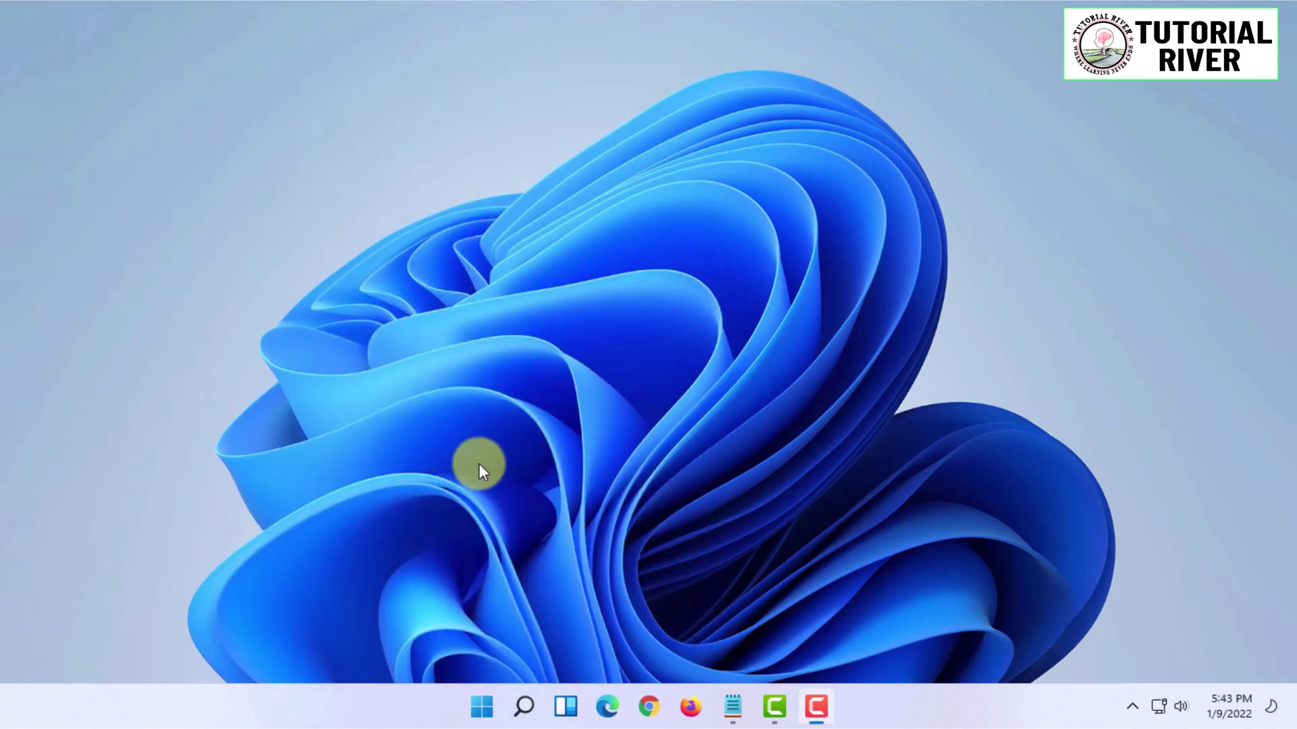
- Open Widgets, look through the sports, stocks, weather and news cards, and return to the start of the feed
{"action": "left_click", "coordinate": [567, 706]}
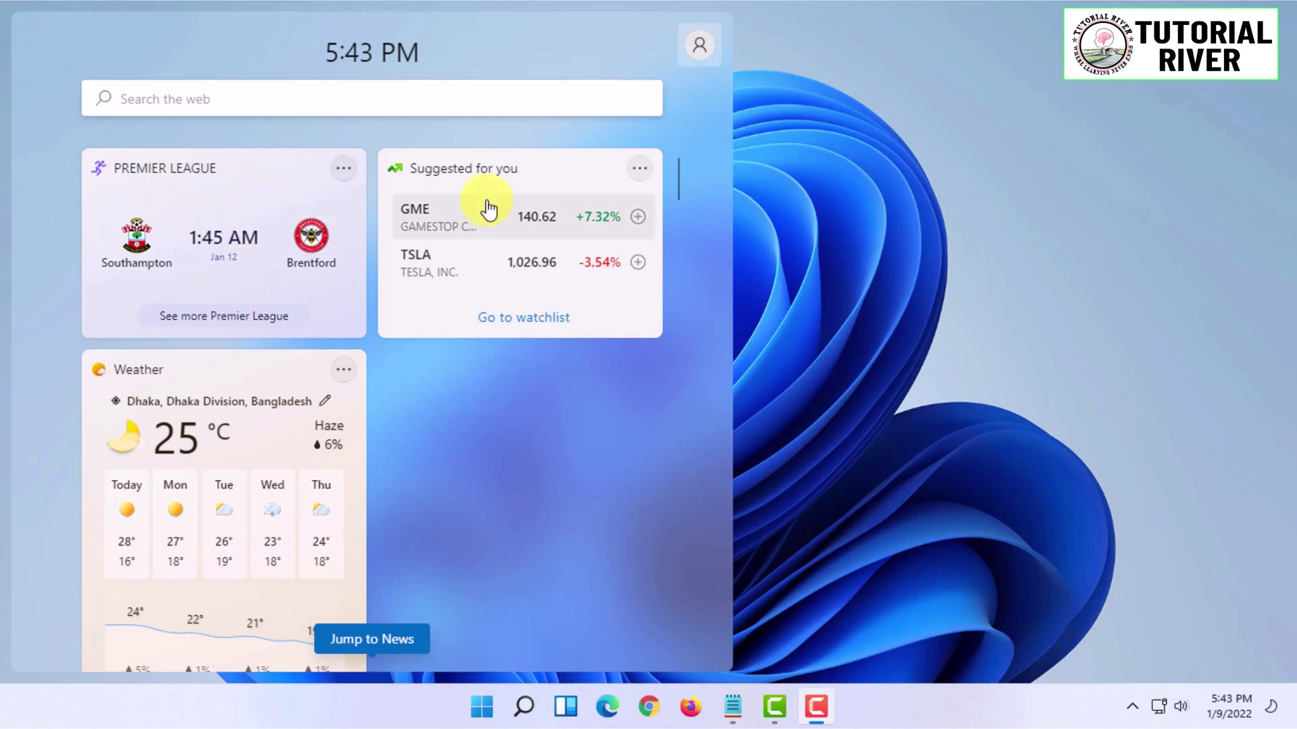
{"action": "scroll", "coordinate": [608, 257], "scroll_direction": "down", "scroll_amount": 3}
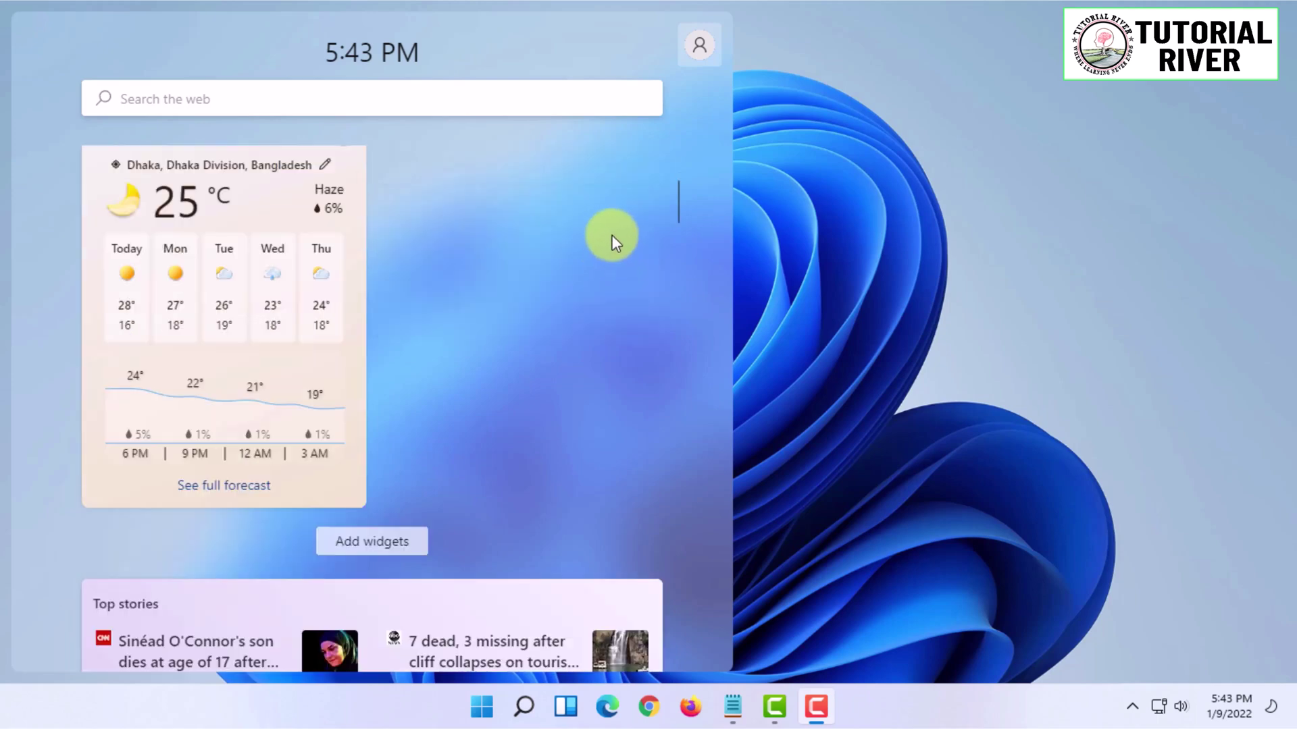
{"action": "scroll", "coordinate": [594, 253], "scroll_direction": "down", "scroll_amount": 3}
{"action": "scroll", "coordinate": [381, 314], "scroll_direction": "down", "scroll_amount": 3}
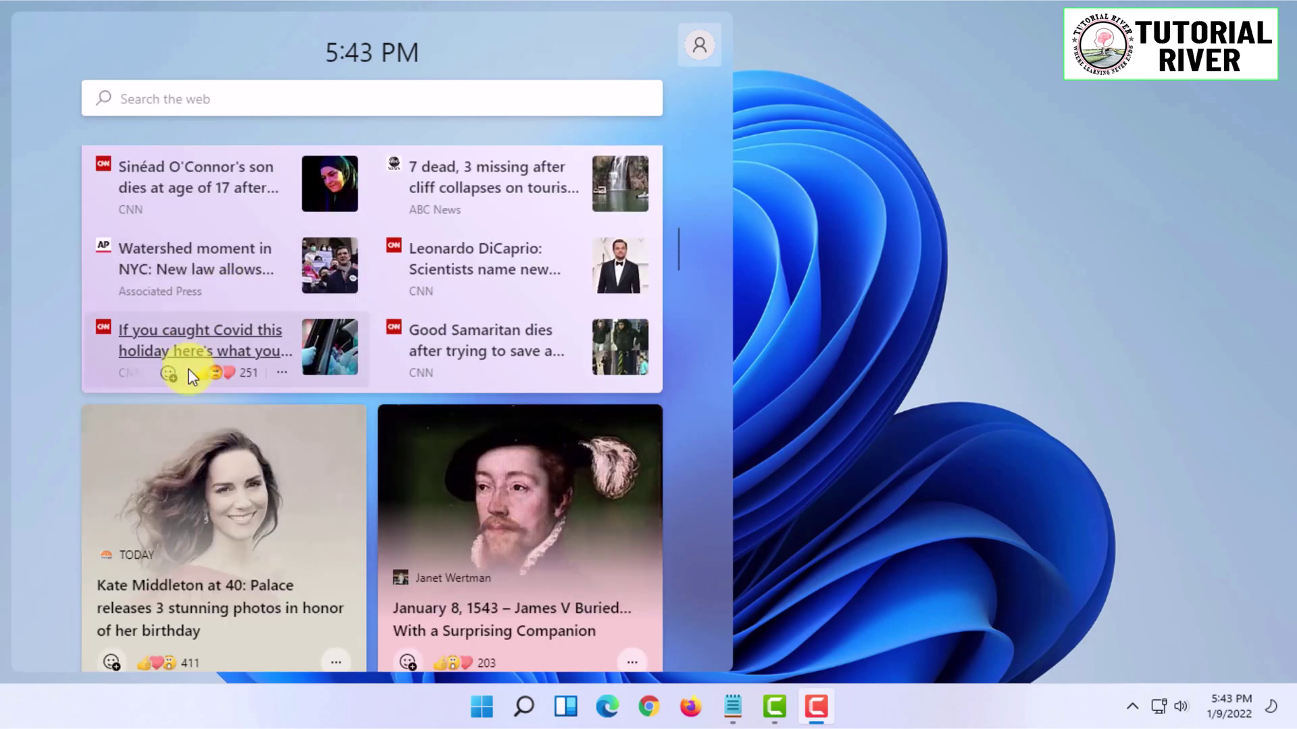
{"action": "scroll", "coordinate": [405, 368], "scroll_direction": "down", "scroll_amount": 3}
{"action": "scroll", "coordinate": [307, 559], "scroll_direction": "down", "scroll_amount": 3}
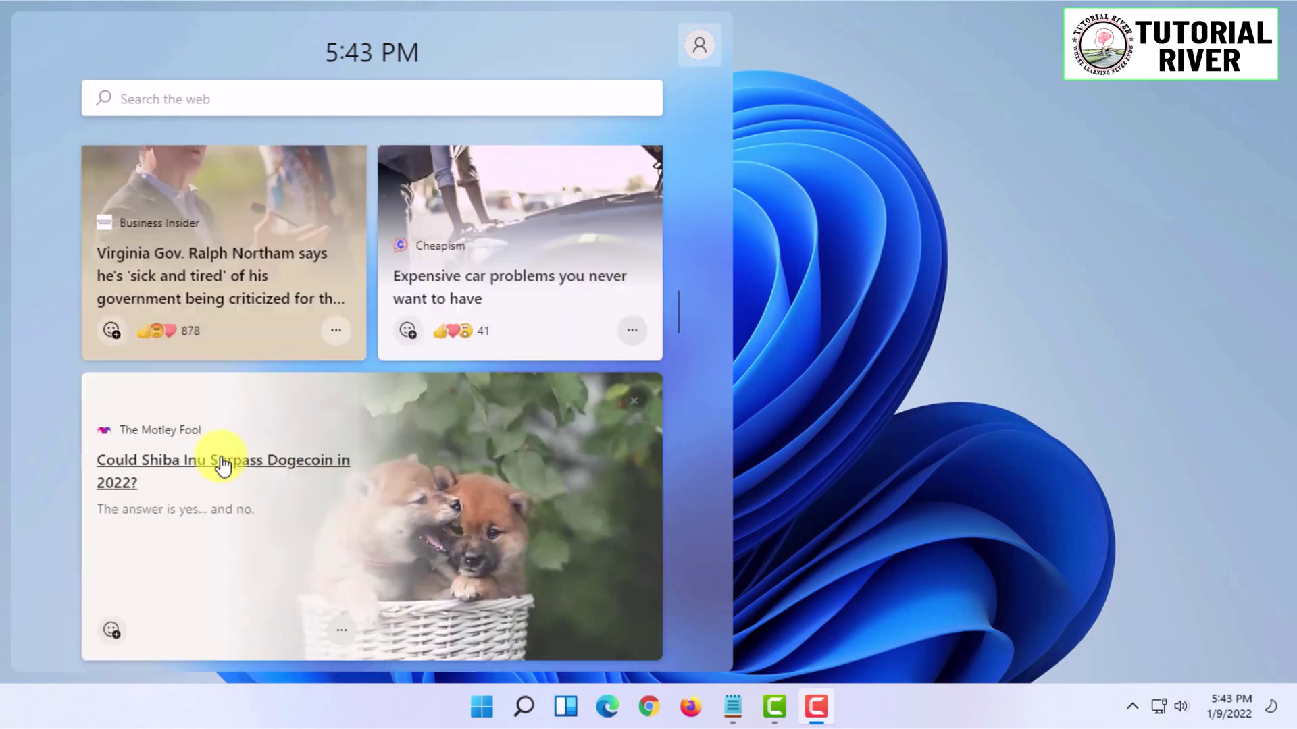
{"action": "scroll", "coordinate": [492, 453], "scroll_direction": "down", "scroll_amount": 5}
{"action": "scroll", "coordinate": [469, 449], "scroll_direction": "down", "scroll_amount": 5}
{"action": "scroll", "coordinate": [608, 426], "scroll_direction": "up", "scroll_amount": 3}
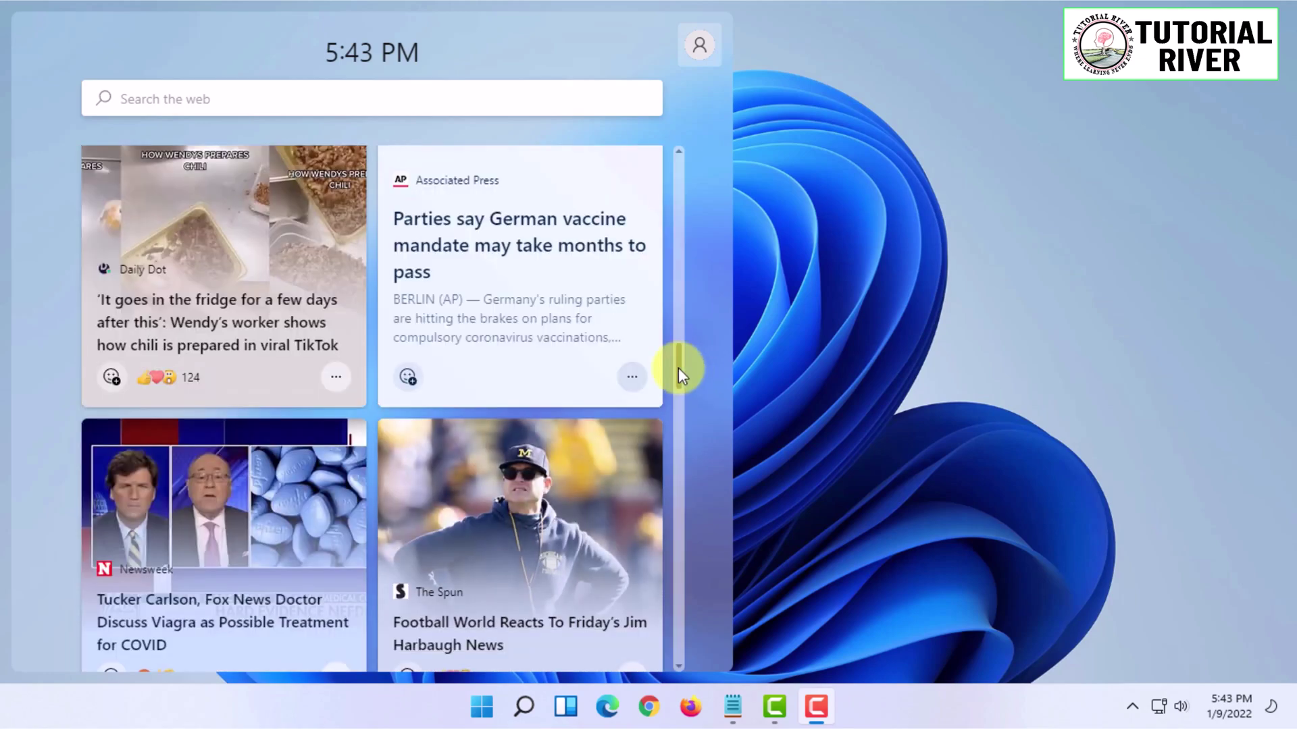
{"action": "left_click_drag", "start_coordinate": [678, 367], "coordinate": [675, 164]}
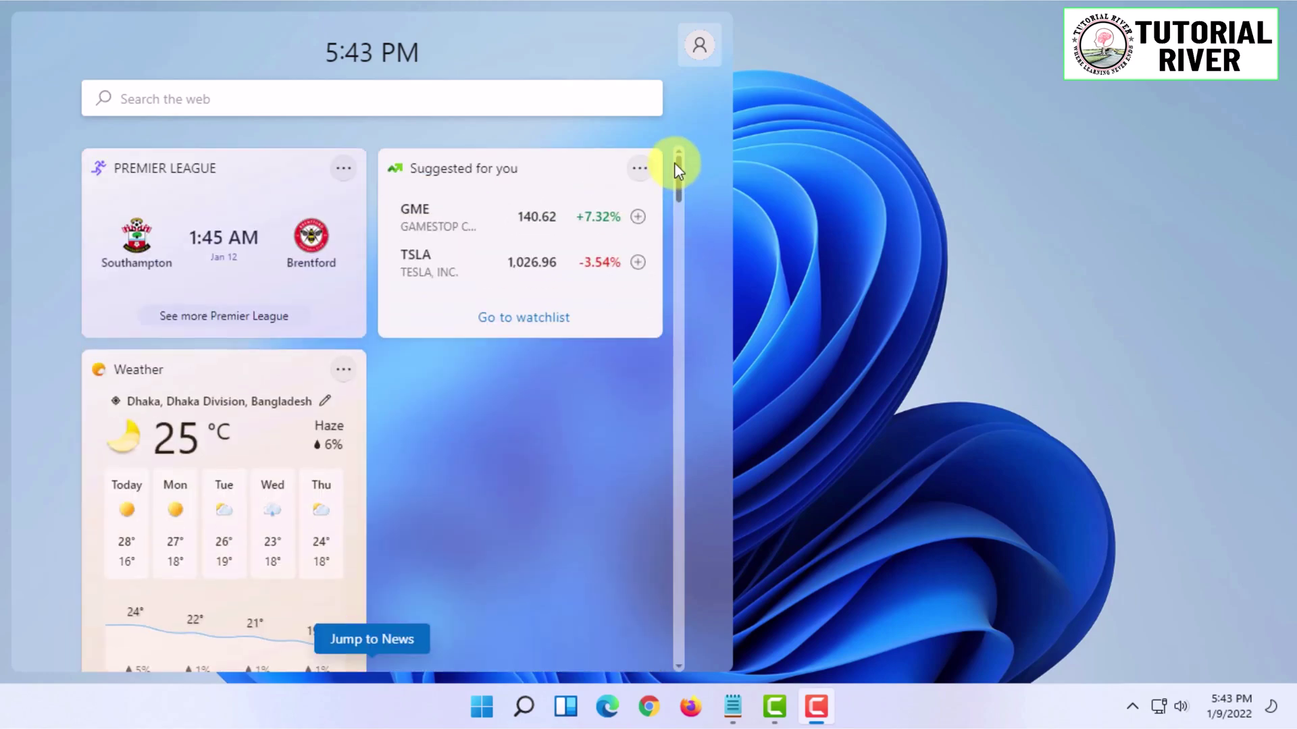
- Try the Medium and Small sizes on the Suggested for you stocks widget and set it to Large
{"action": "left_click", "coordinate": [632, 177]}
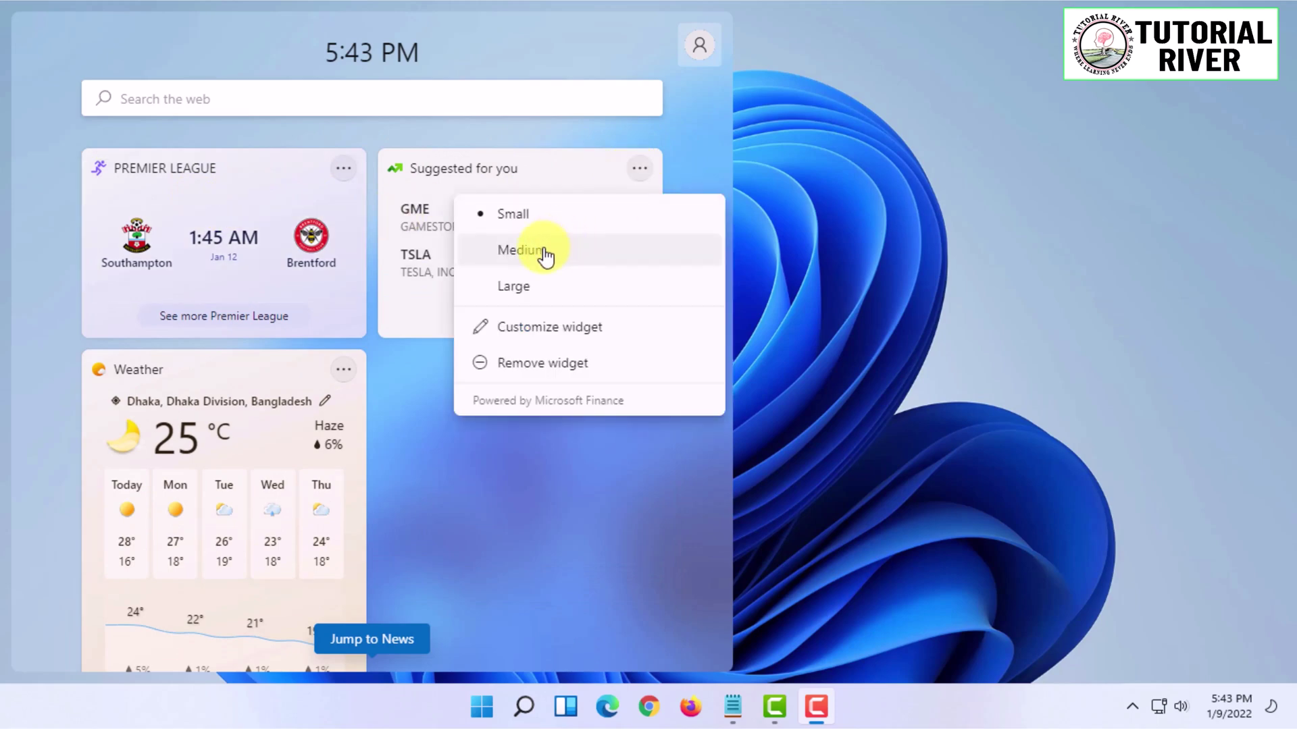
{"action": "left_click", "coordinate": [584, 257]}
{"action": "left_click", "coordinate": [635, 170]}
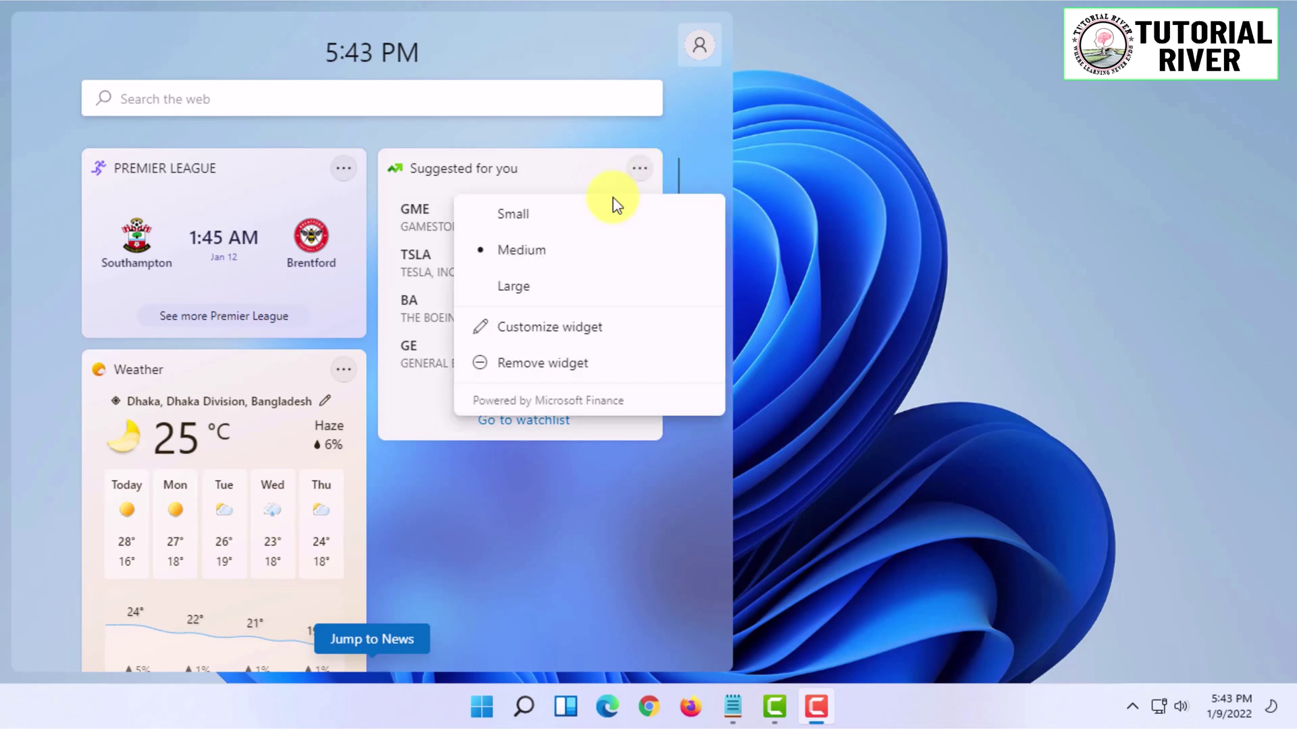
{"action": "left_click", "coordinate": [594, 214]}
{"action": "left_click", "coordinate": [639, 170]}
{"action": "left_click", "coordinate": [551, 287]}
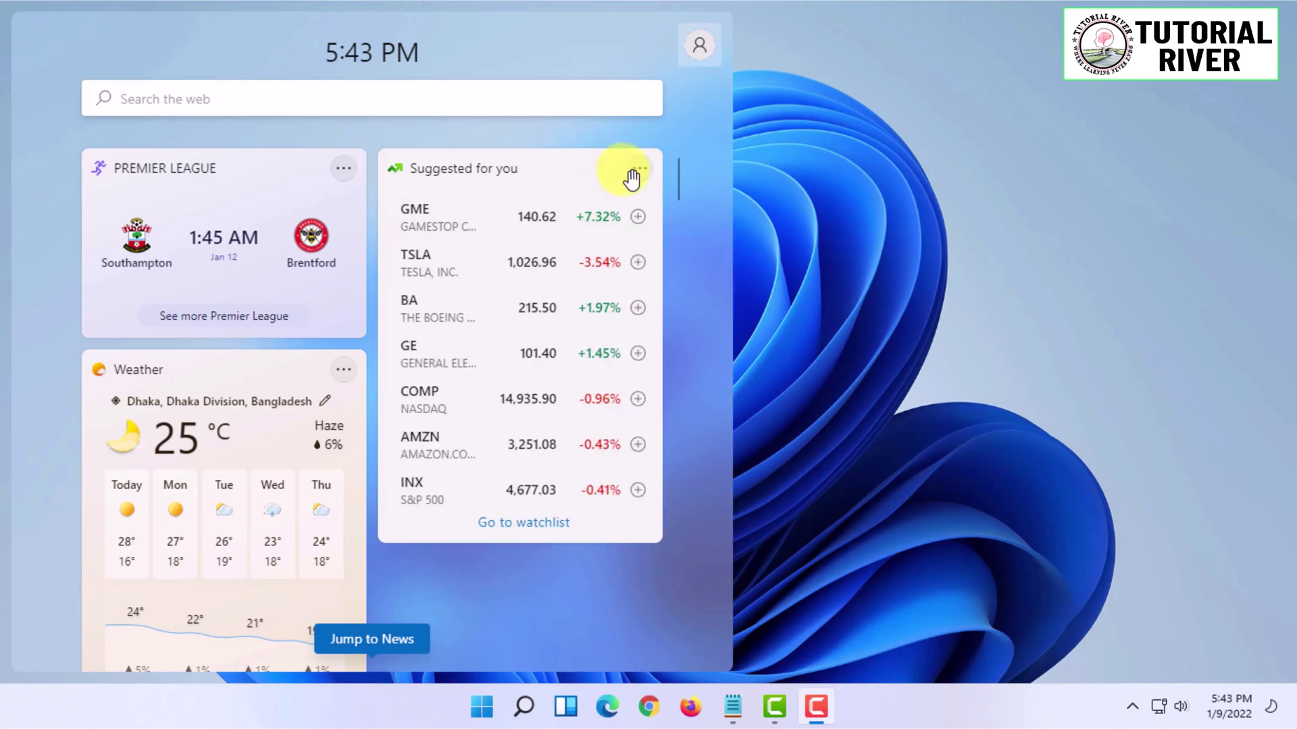
- Check the customization options of the Suggested for you stocks widget, cancel them, and remove the widget from the board
{"action": "left_click", "coordinate": [638, 172]}
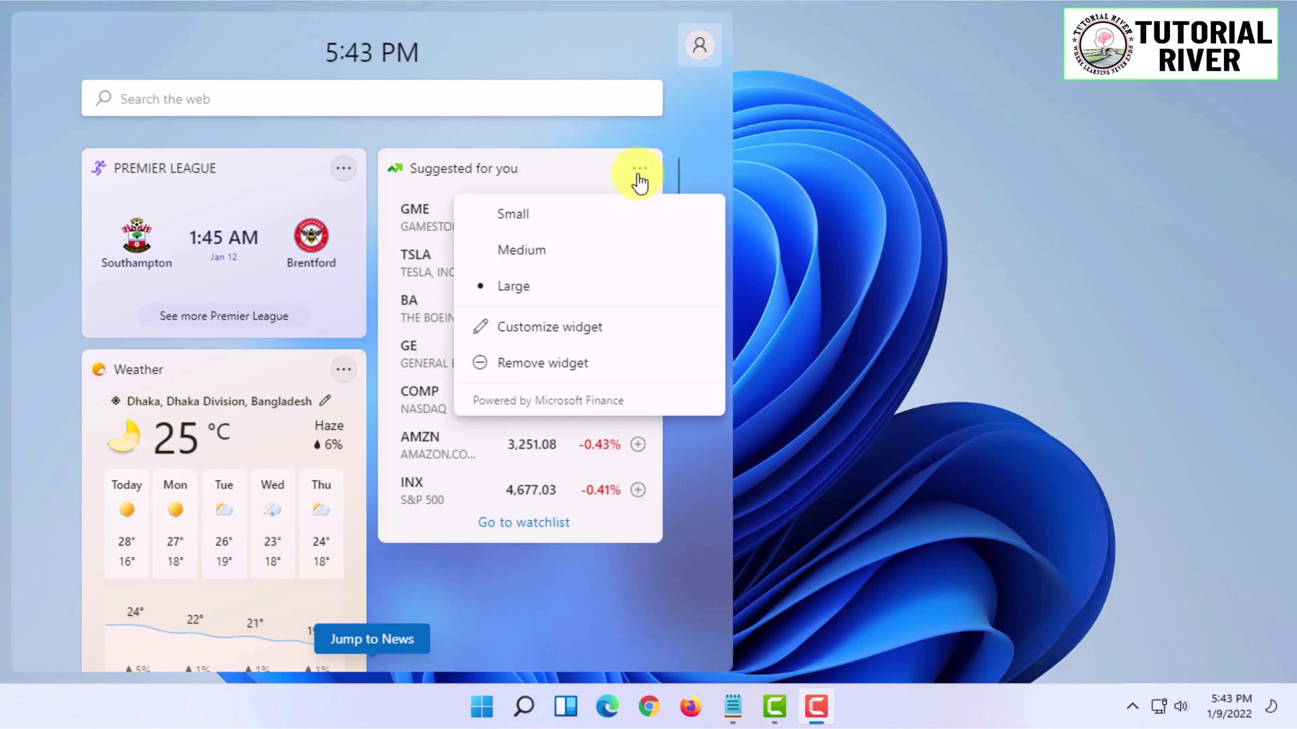
{"action": "left_click", "coordinate": [547, 336]}
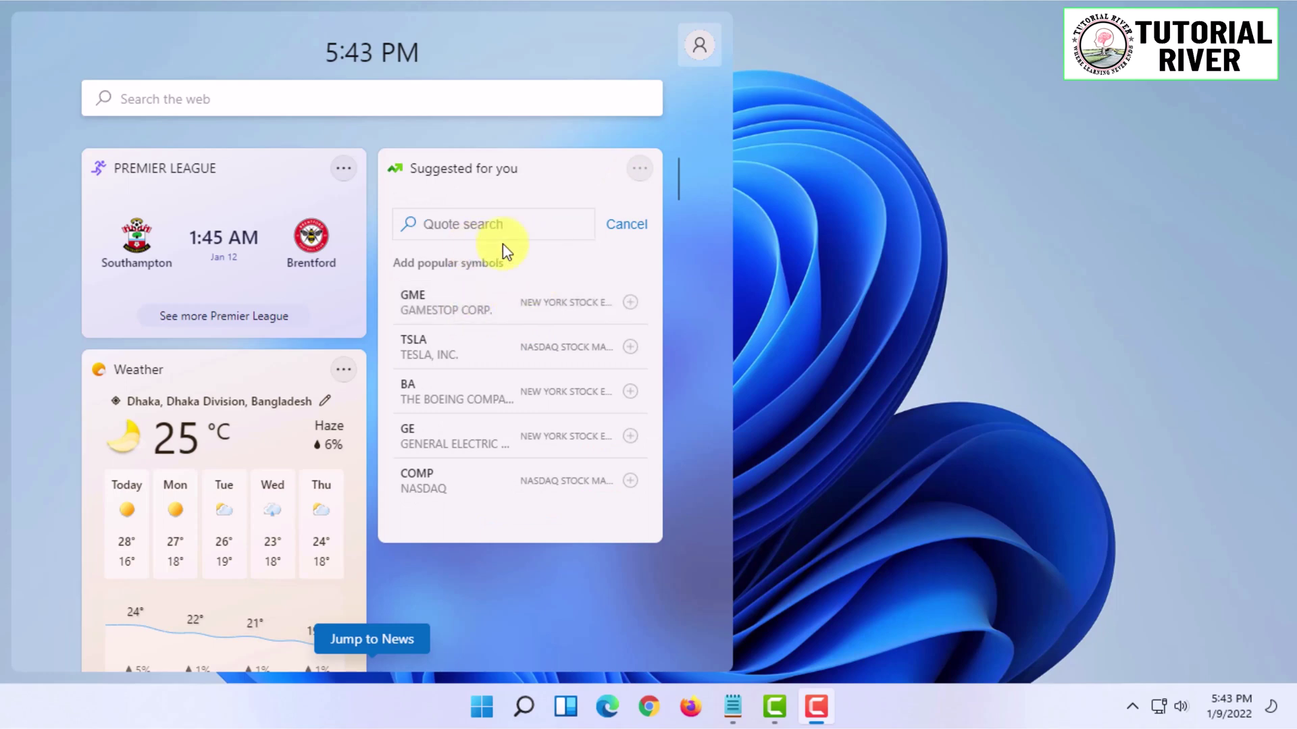
{"action": "left_click", "coordinate": [612, 233]}
{"action": "left_click", "coordinate": [639, 168]}
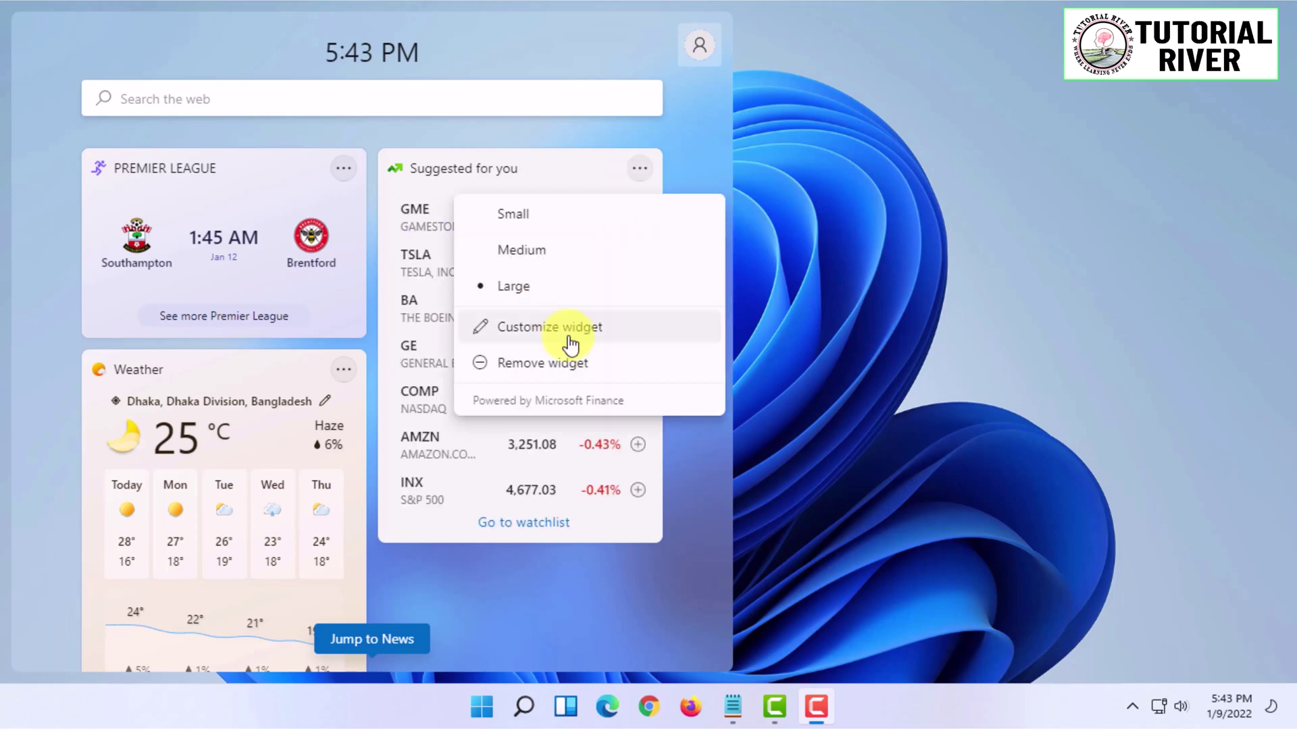
{"action": "left_click", "coordinate": [562, 364]}
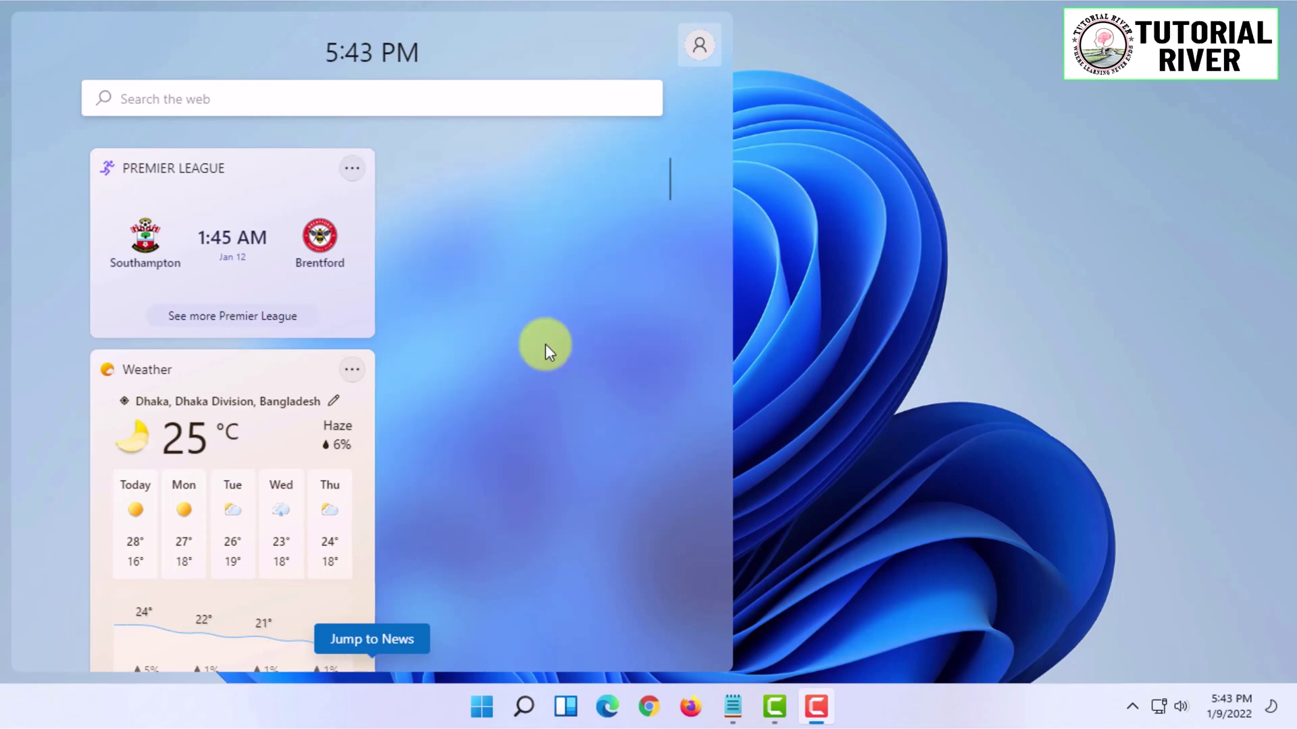
- Add the To Do widget to the board through the widget settings
{"action": "left_click", "coordinate": [698, 49]}
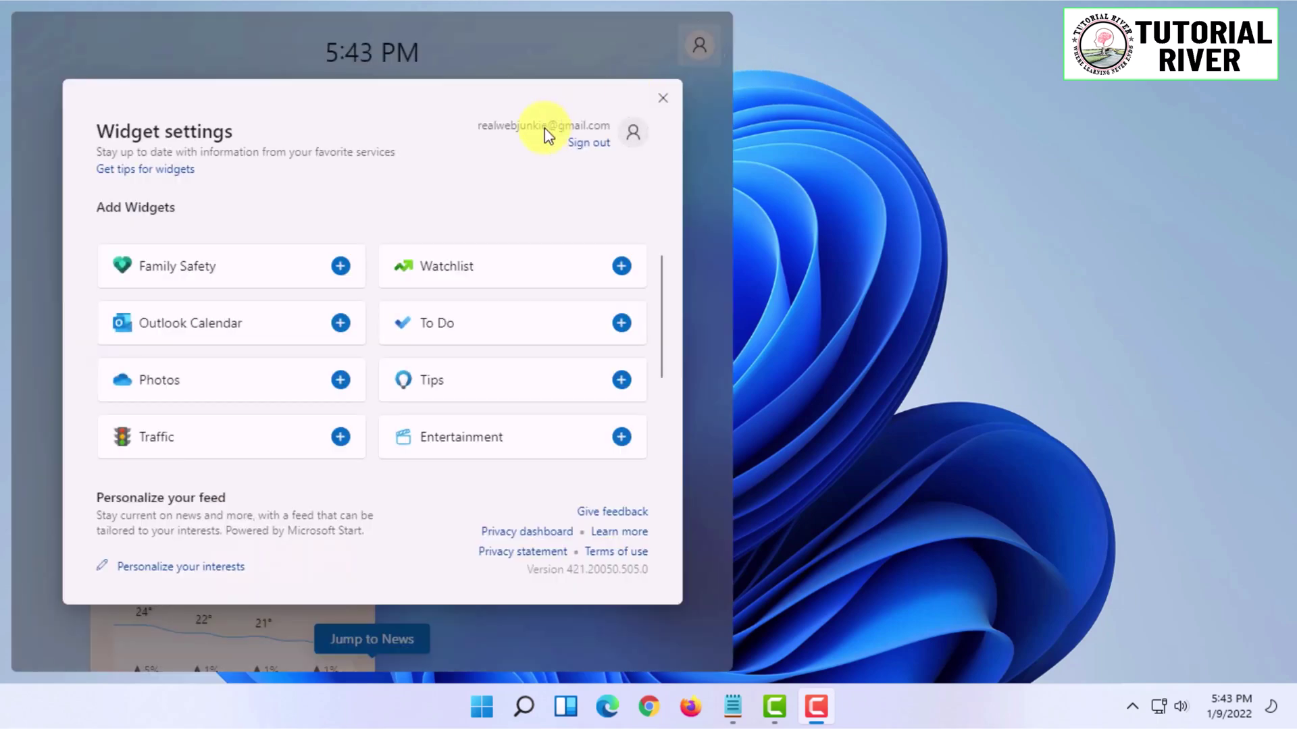
{"action": "left_click", "coordinate": [662, 99]}
{"action": "left_click", "coordinate": [699, 49]}
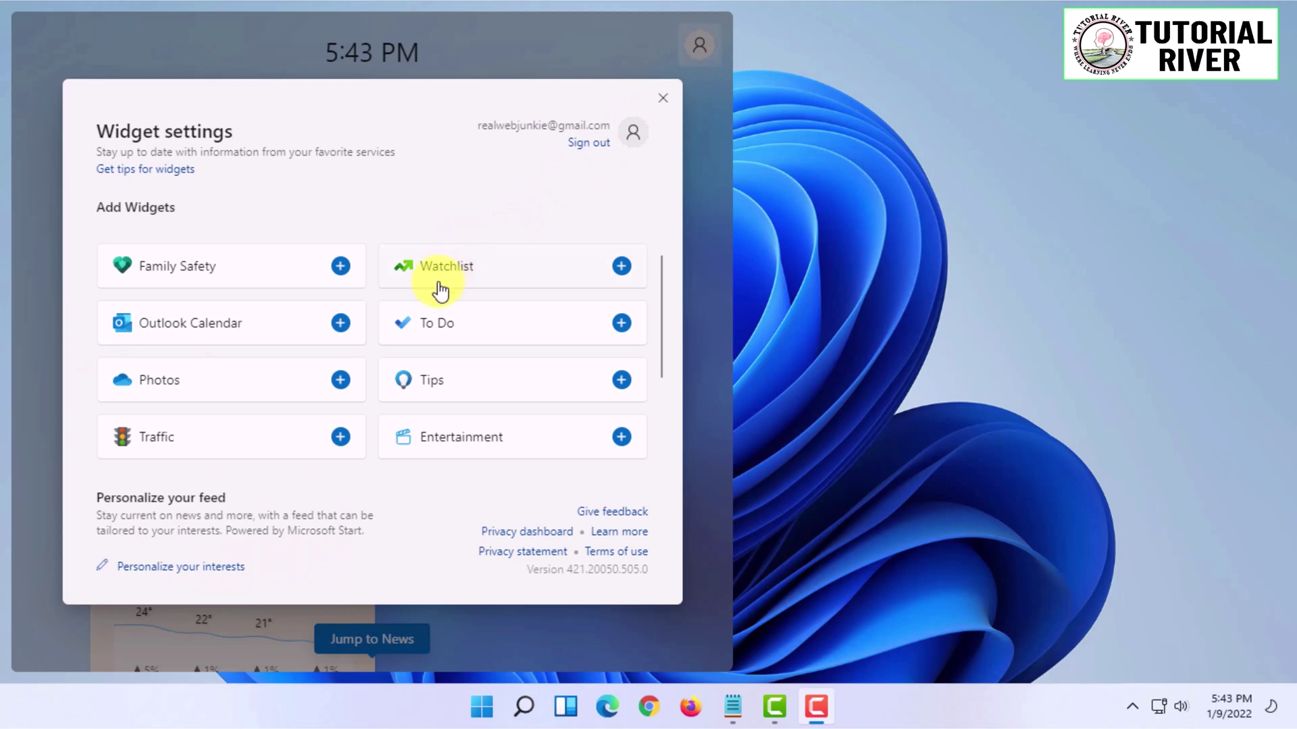
{"action": "scroll", "coordinate": [510, 319], "scroll_direction": "down", "scroll_amount": 2}
{"action": "scroll", "coordinate": [598, 313], "scroll_direction": "up", "scroll_amount": 1}
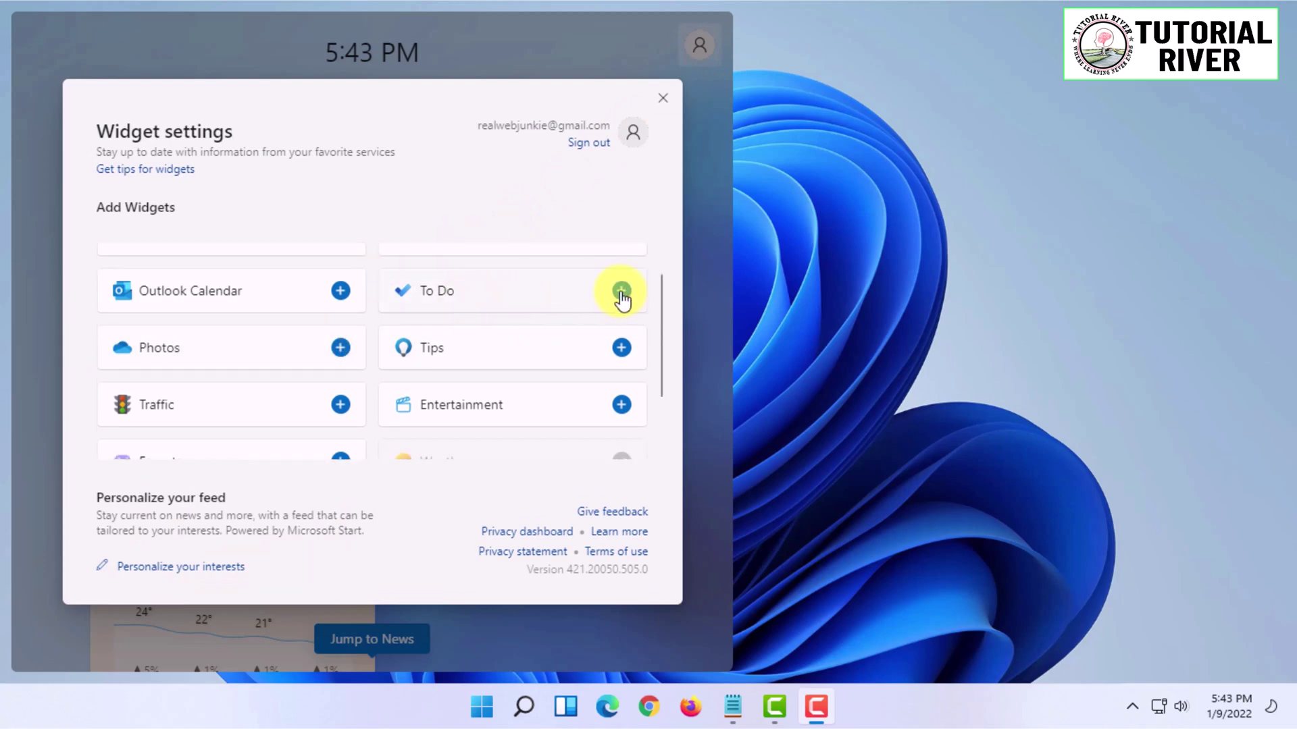
{"action": "left_click", "coordinate": [620, 291]}
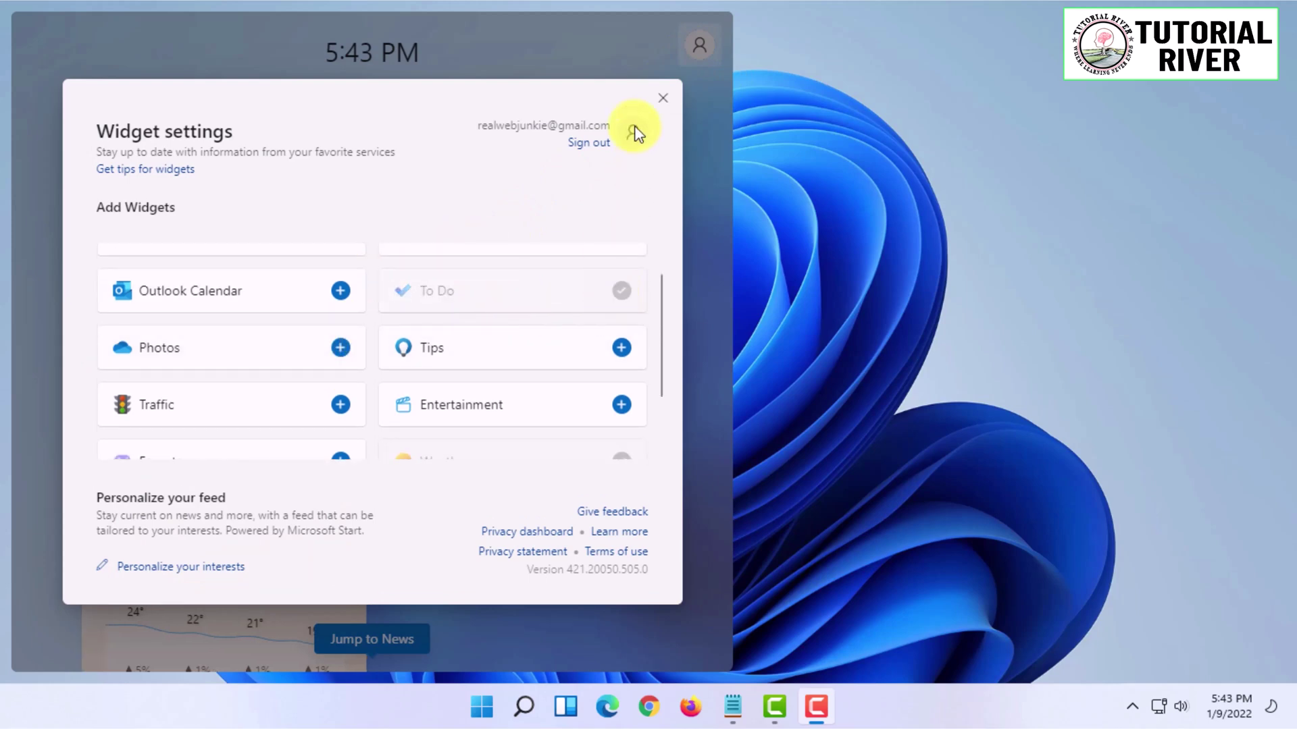
{"action": "left_click", "coordinate": [662, 100]}
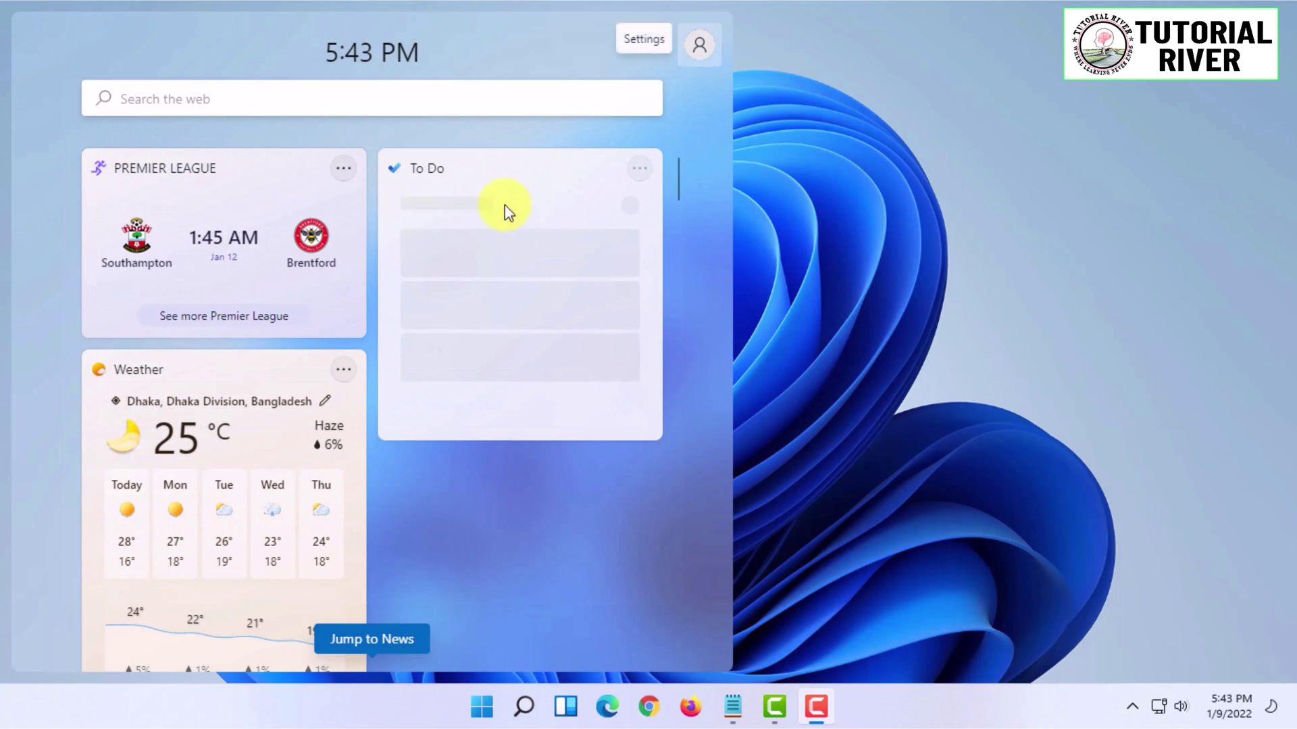
- Look through the list of available and already added widgets in the widget settings and close it
{"action": "scroll", "coordinate": [552, 314], "scroll_direction": "down", "scroll_amount": 3}
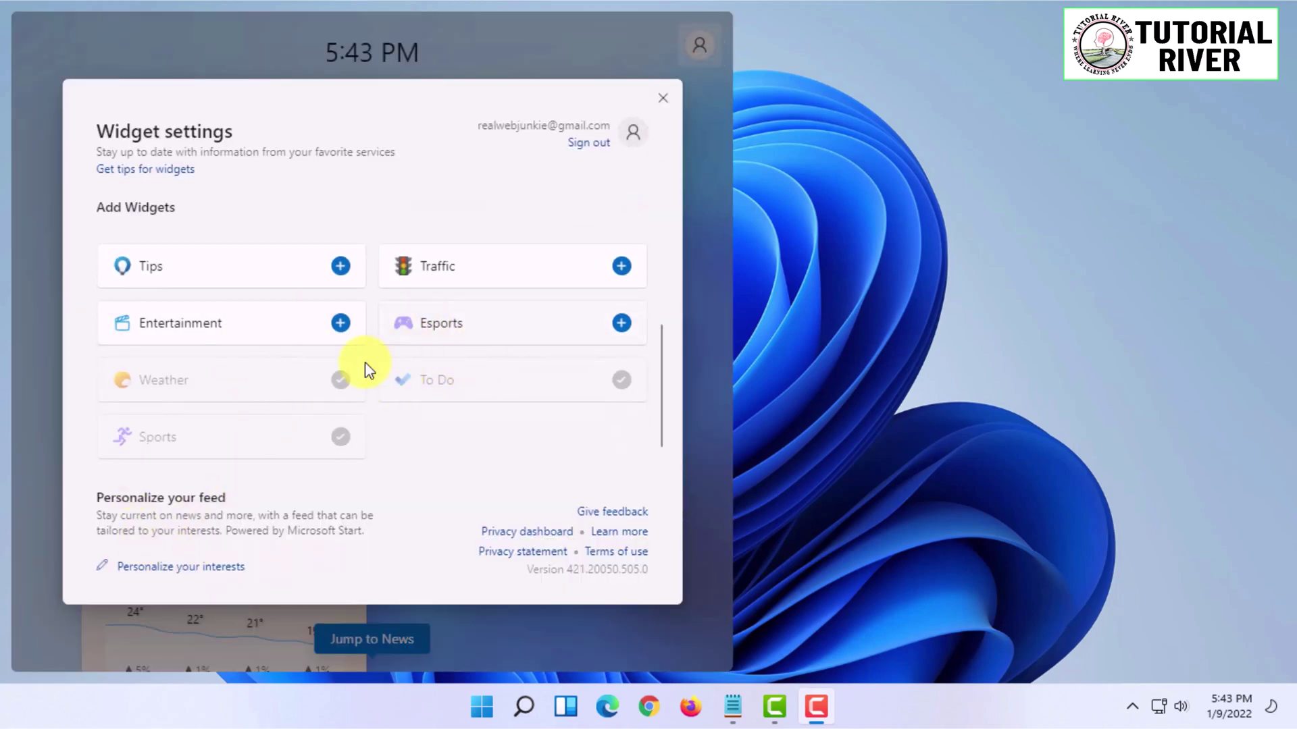
{"action": "scroll", "coordinate": [368, 370], "scroll_direction": "up", "scroll_amount": 3}
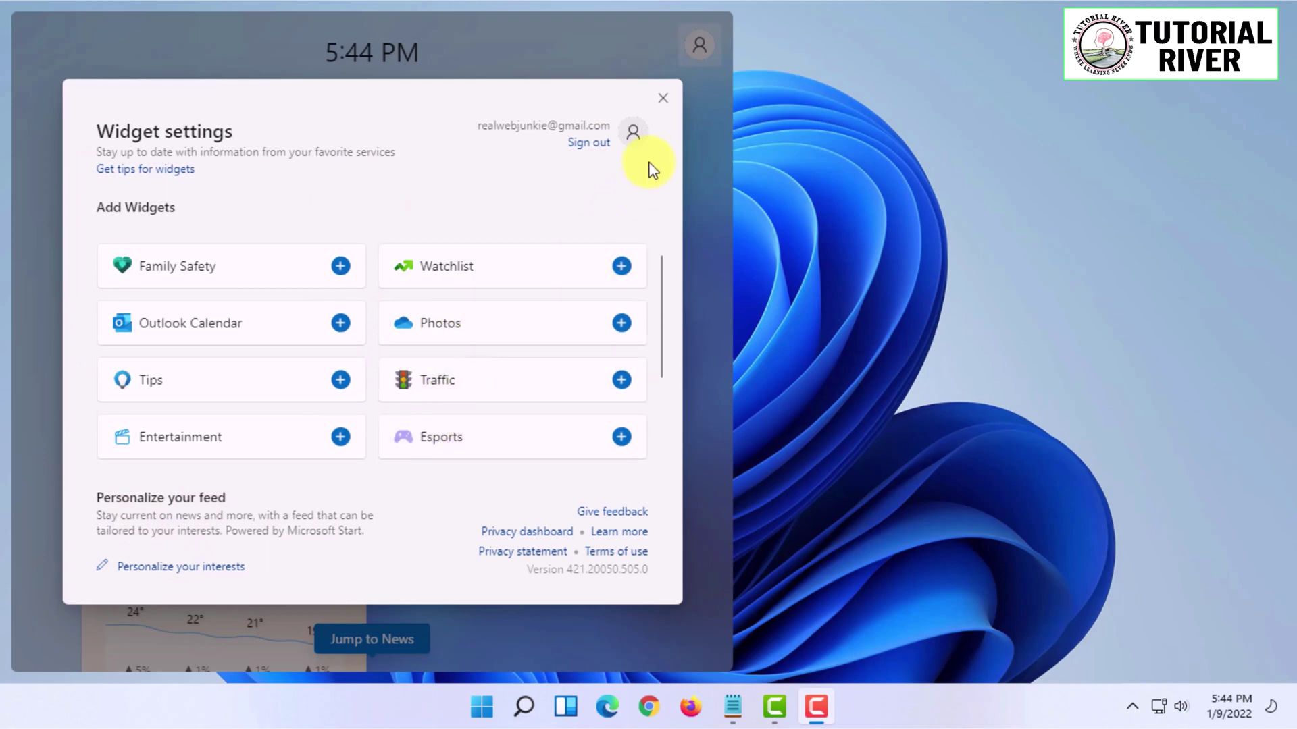
{"action": "left_click", "coordinate": [662, 98]}
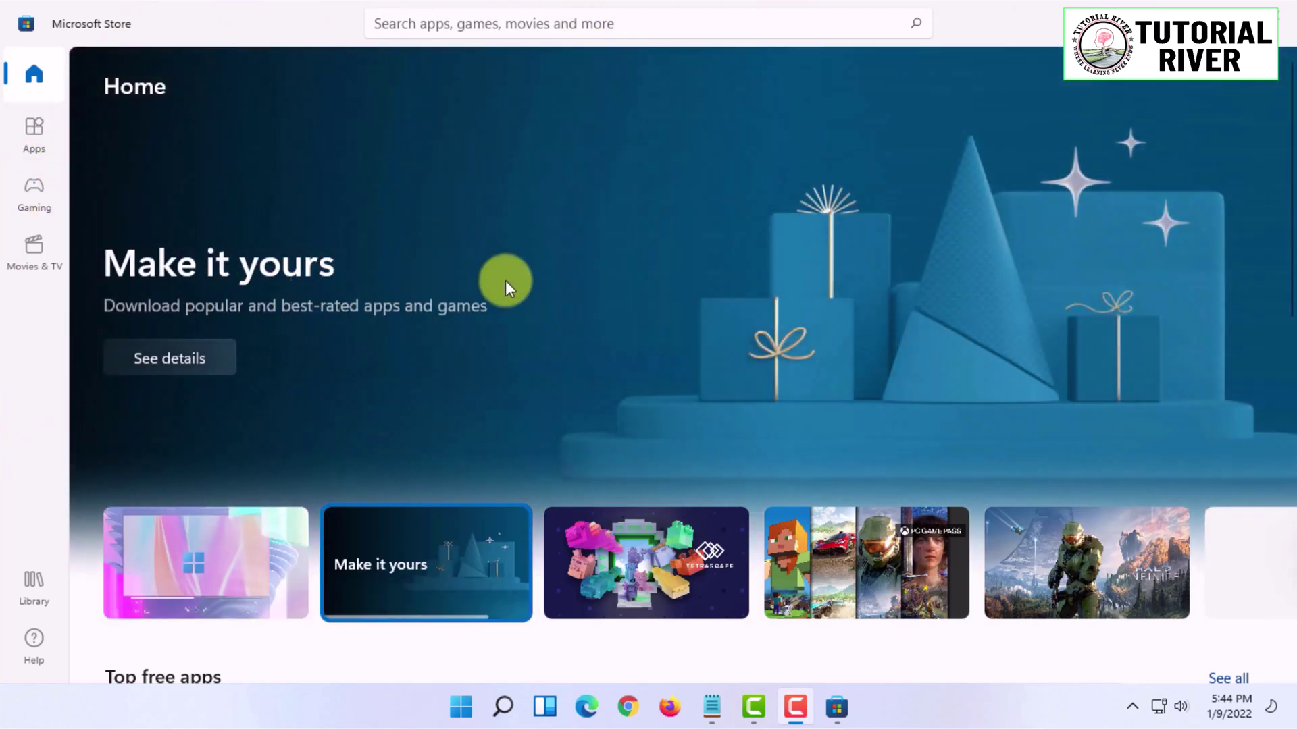
- In Microsoft Store, look over the Home page and its top free apps, visit Gaming and Movies & TV, and return to Home
{"action": "scroll", "coordinate": [370, 326], "scroll_direction": "down", "scroll_amount": 4}
{"action": "scroll", "coordinate": [419, 311], "scroll_direction": "down", "scroll_amount": 1}
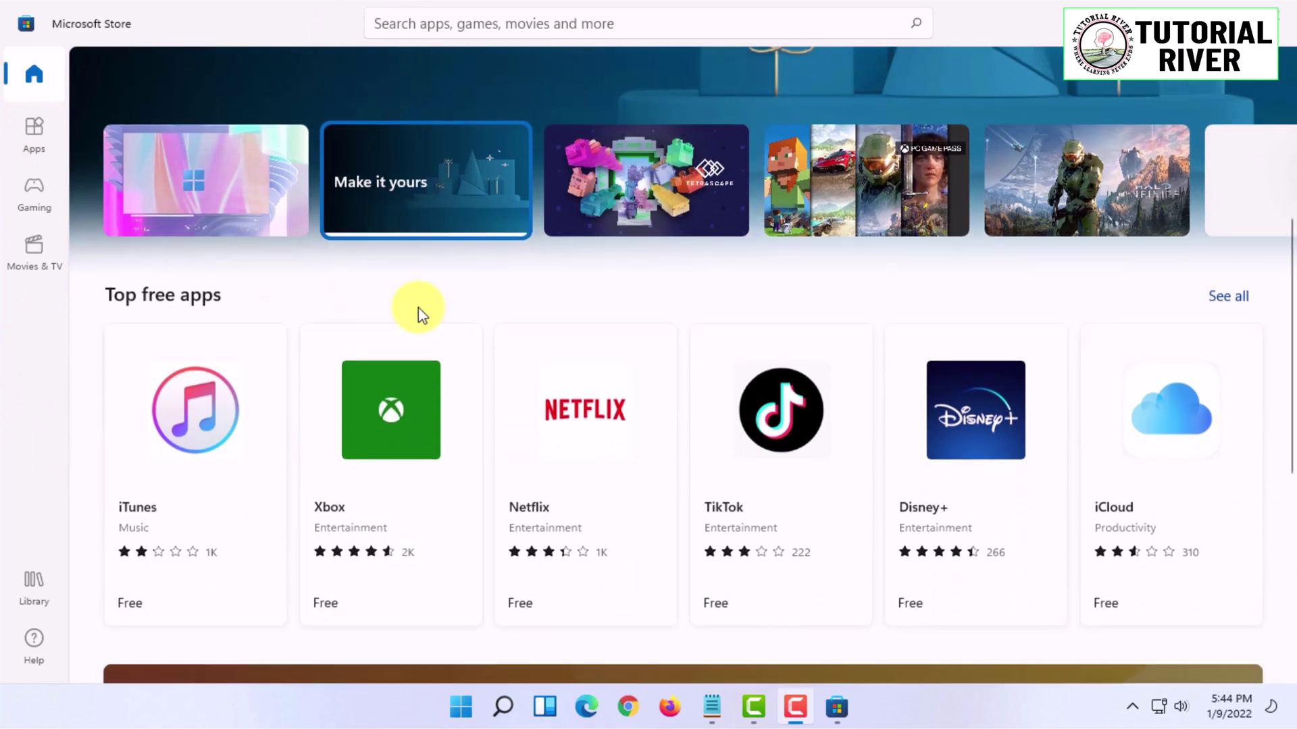
{"action": "scroll", "coordinate": [1012, 241], "scroll_direction": "up", "scroll_amount": 4}
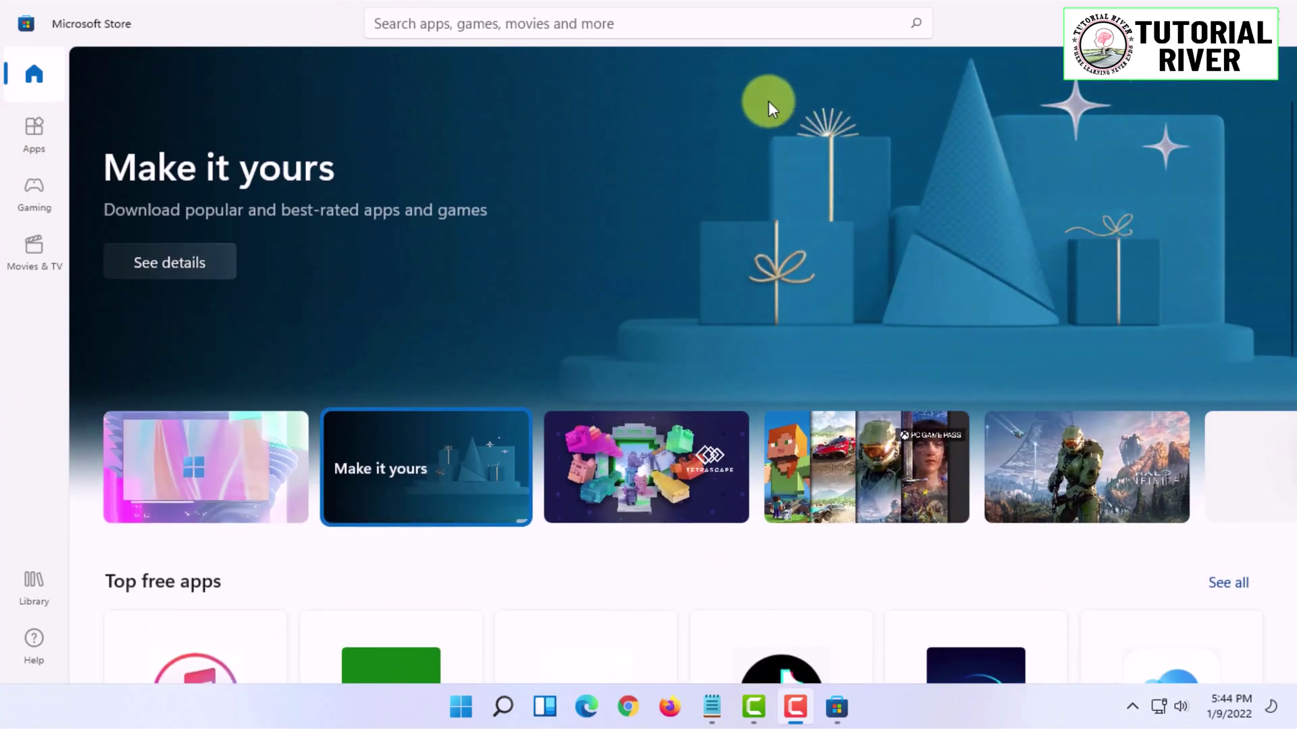
{"action": "left_click", "coordinate": [35, 189]}
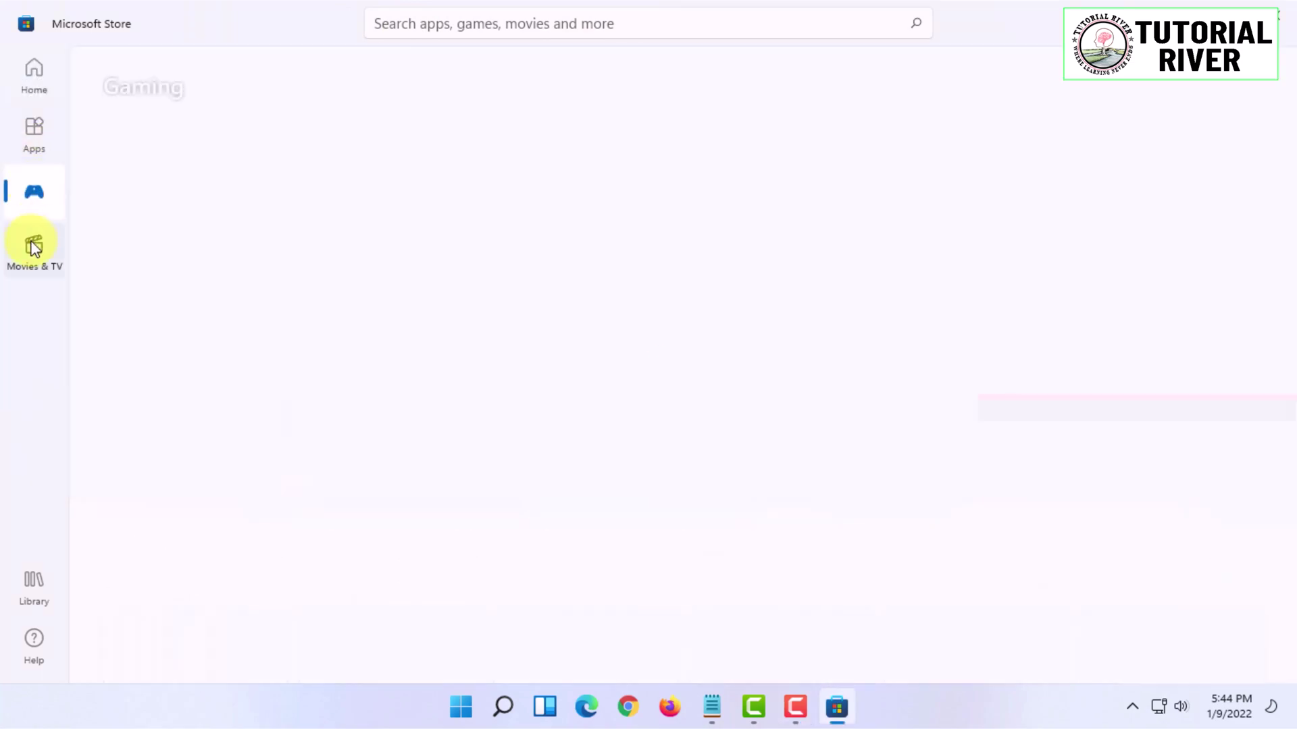
{"action": "left_click", "coordinate": [34, 246]}
{"action": "left_click", "coordinate": [19, 76]}
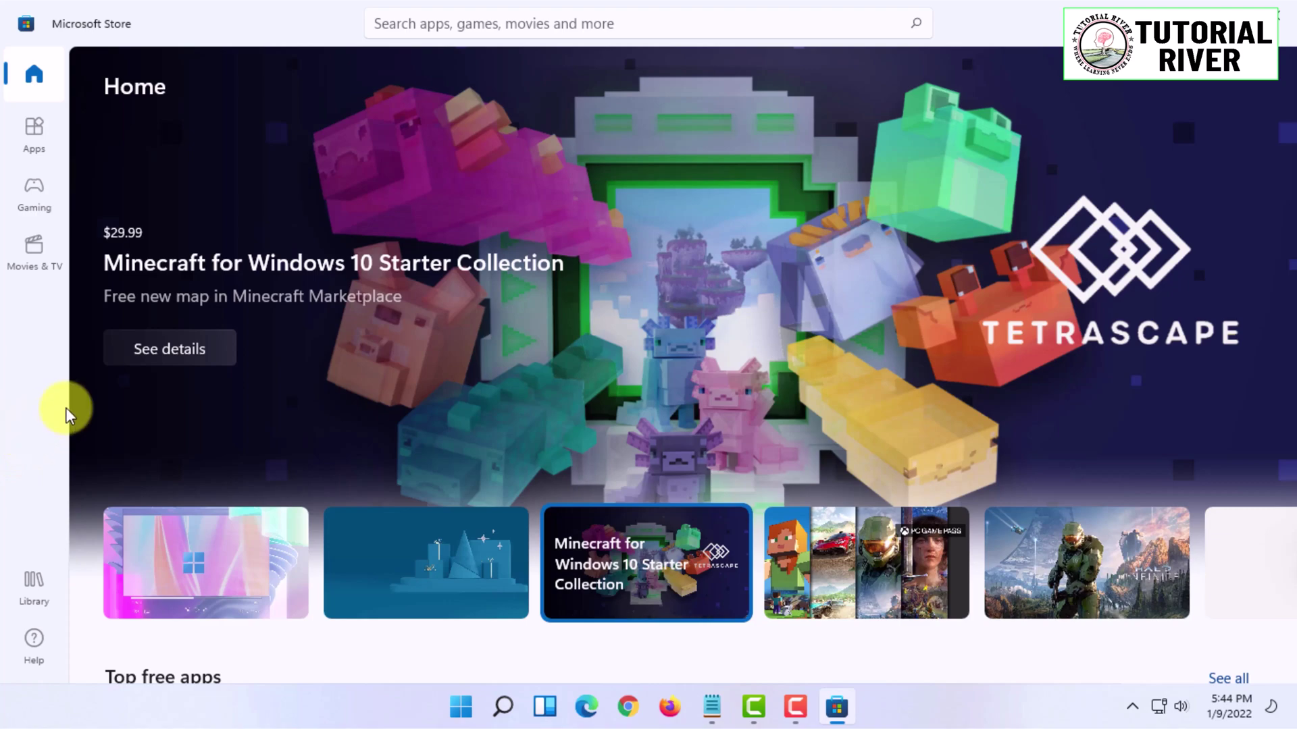
- Browse the Movies & TV, Gaming and Apps sections, view the Library of installed apps, and close Microsoft Store
{"action": "left_click", "coordinate": [24, 255]}
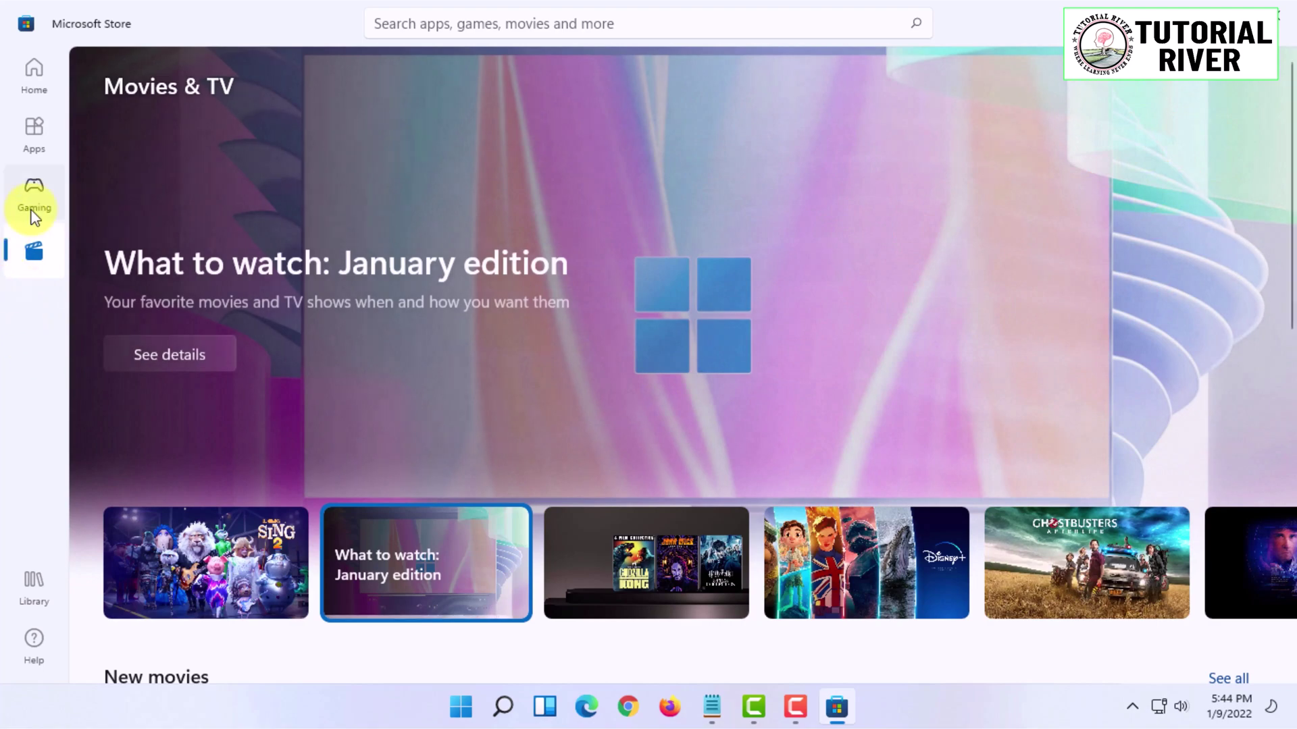
{"action": "left_click", "coordinate": [10, 203]}
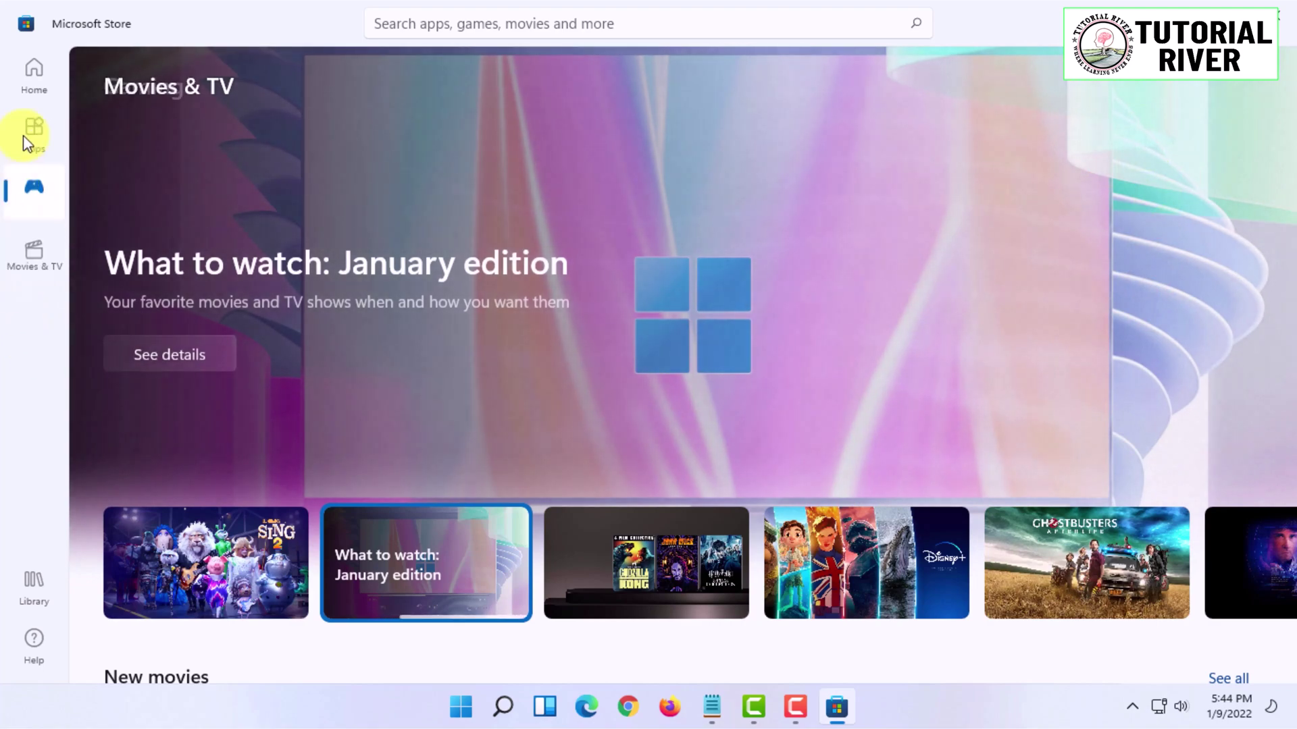
{"action": "left_click", "coordinate": [31, 135]}
{"action": "left_click", "coordinate": [31, 84]}
{"action": "left_click", "coordinate": [27, 131]}
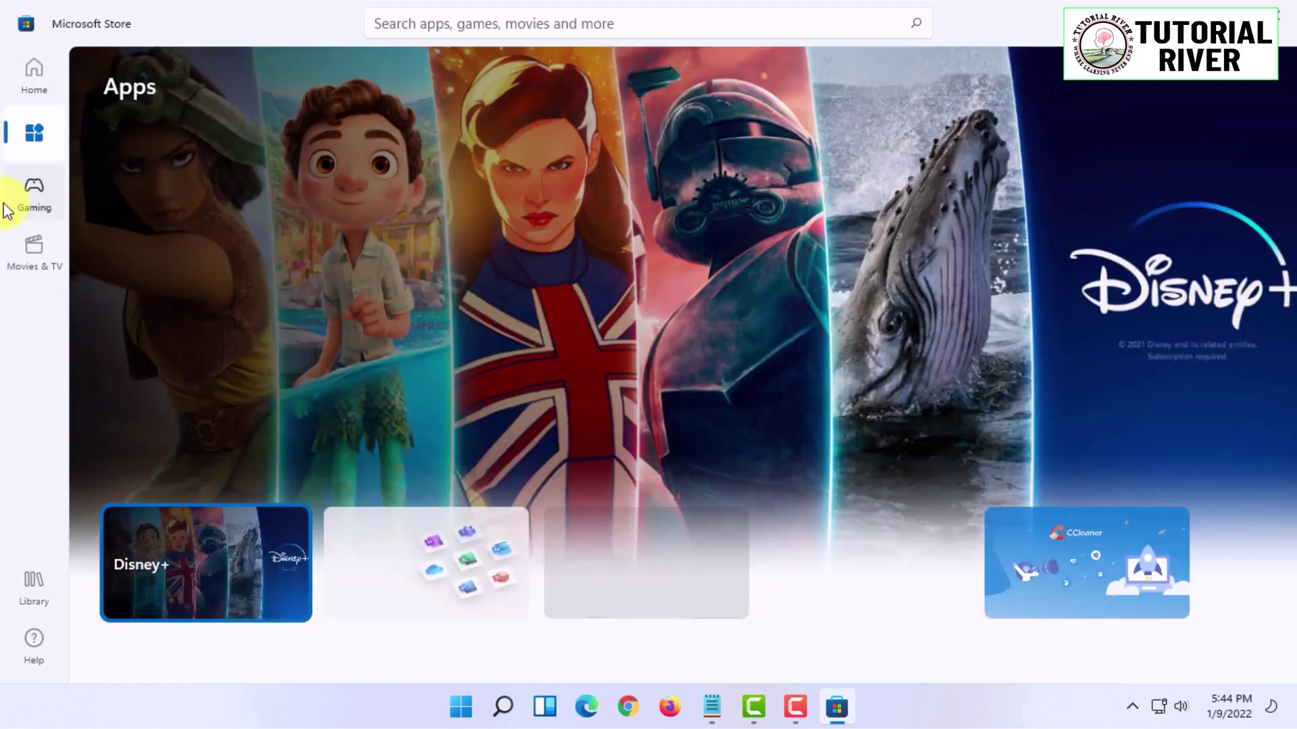
{"action": "left_click", "coordinate": [13, 255]}
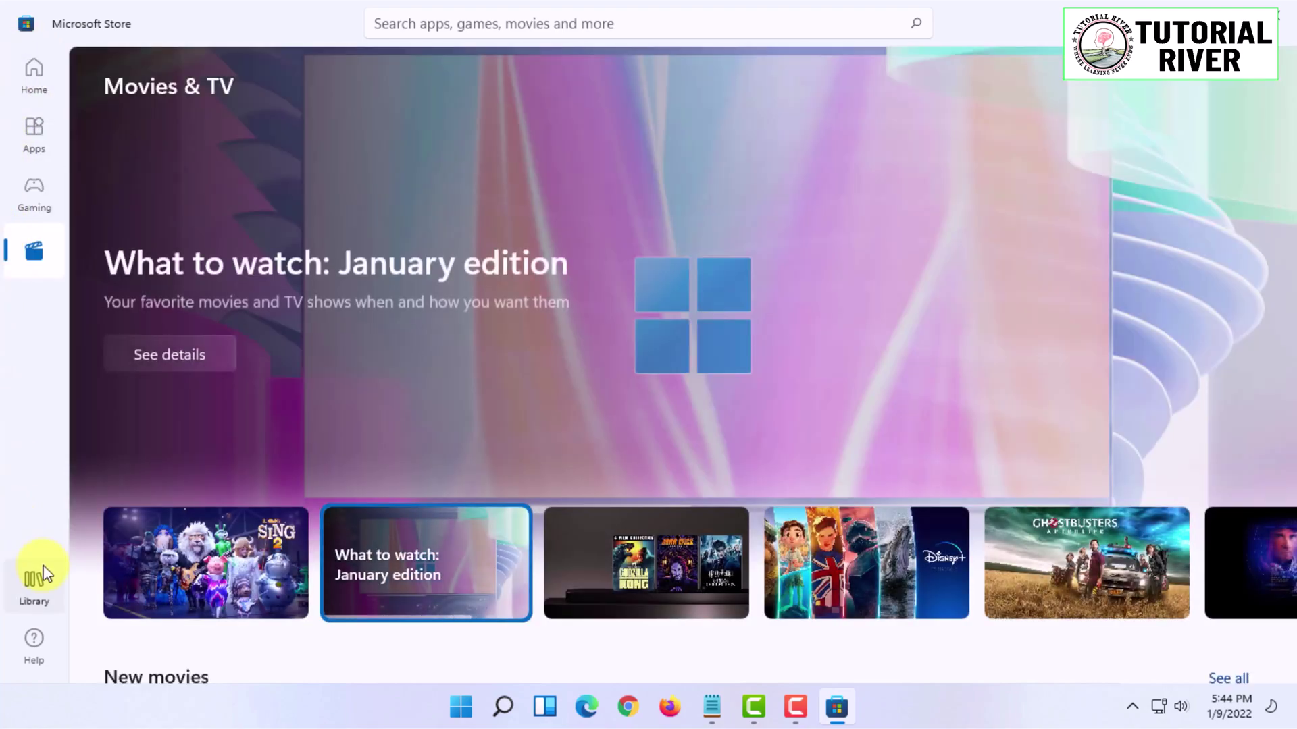
{"action": "left_click", "coordinate": [35, 578]}
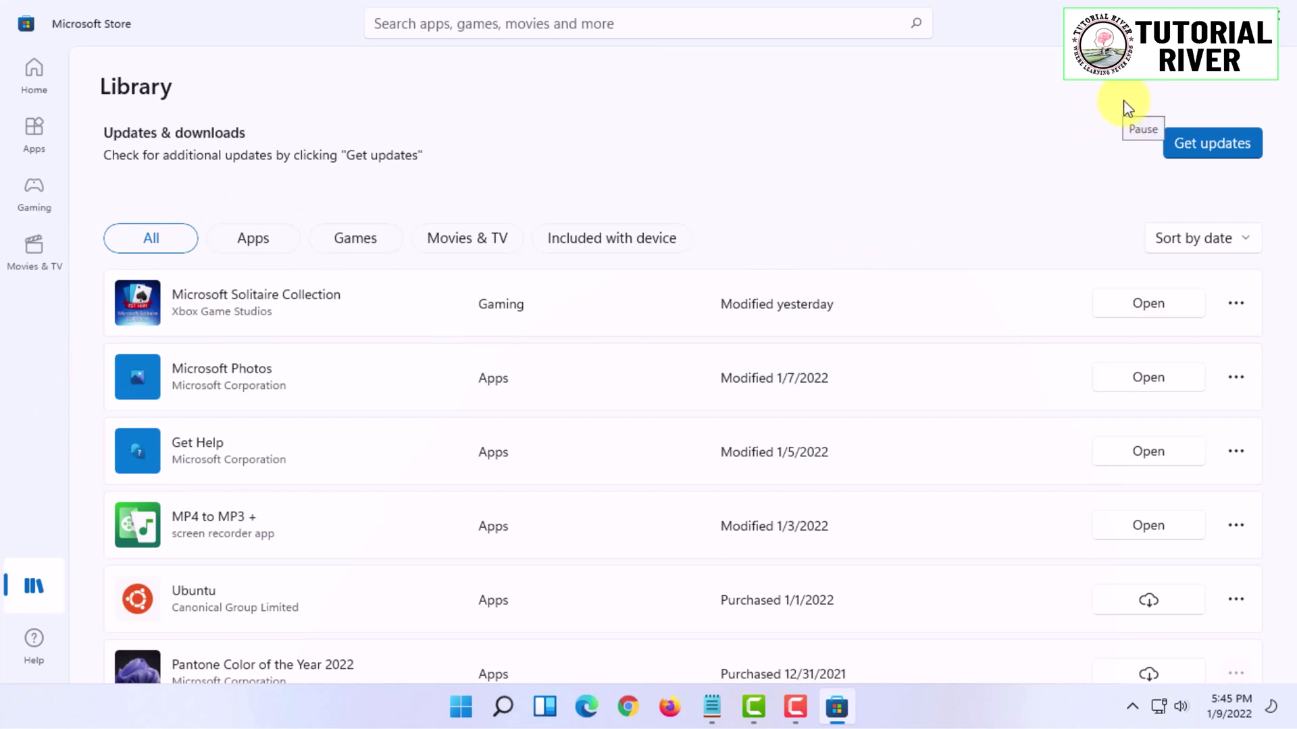
{"action": "key", "text": "alt+F4"}
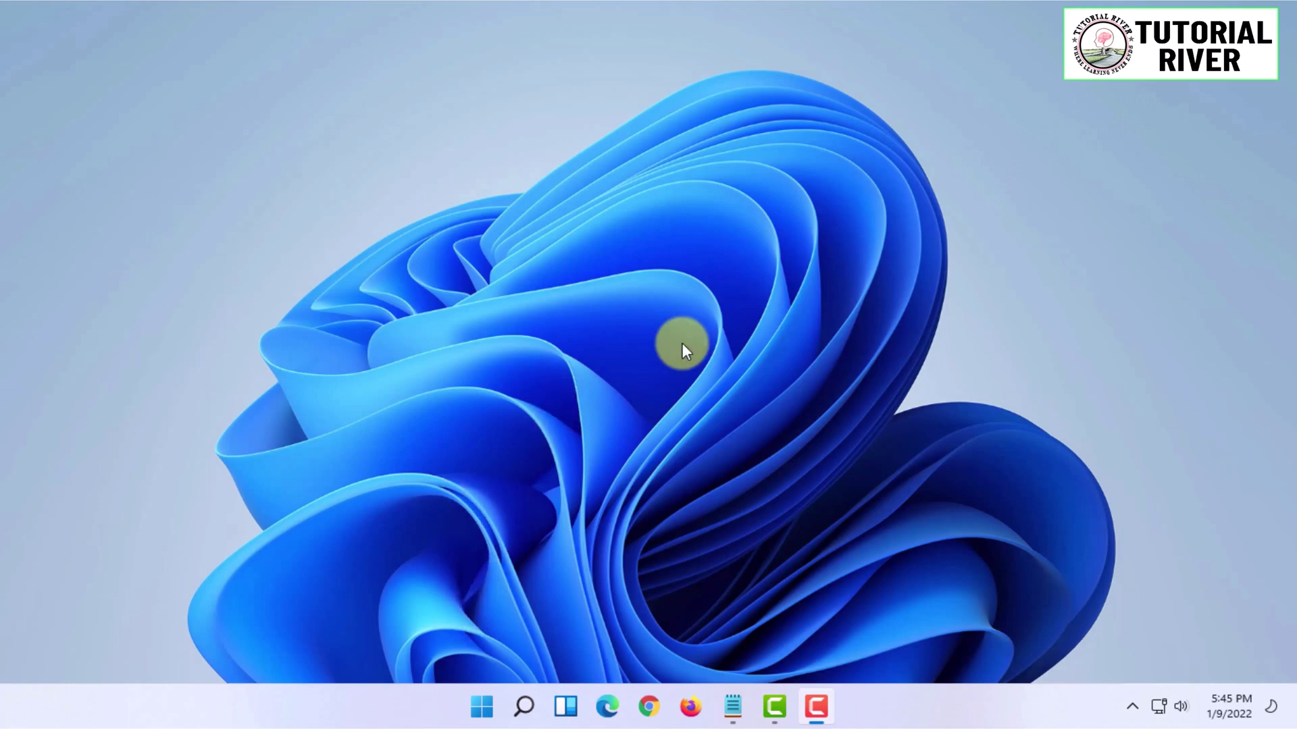
- Open the Start menu, look through the All apps list, and return to the pinned apps
{"action": "left_click", "coordinate": [471, 699]}
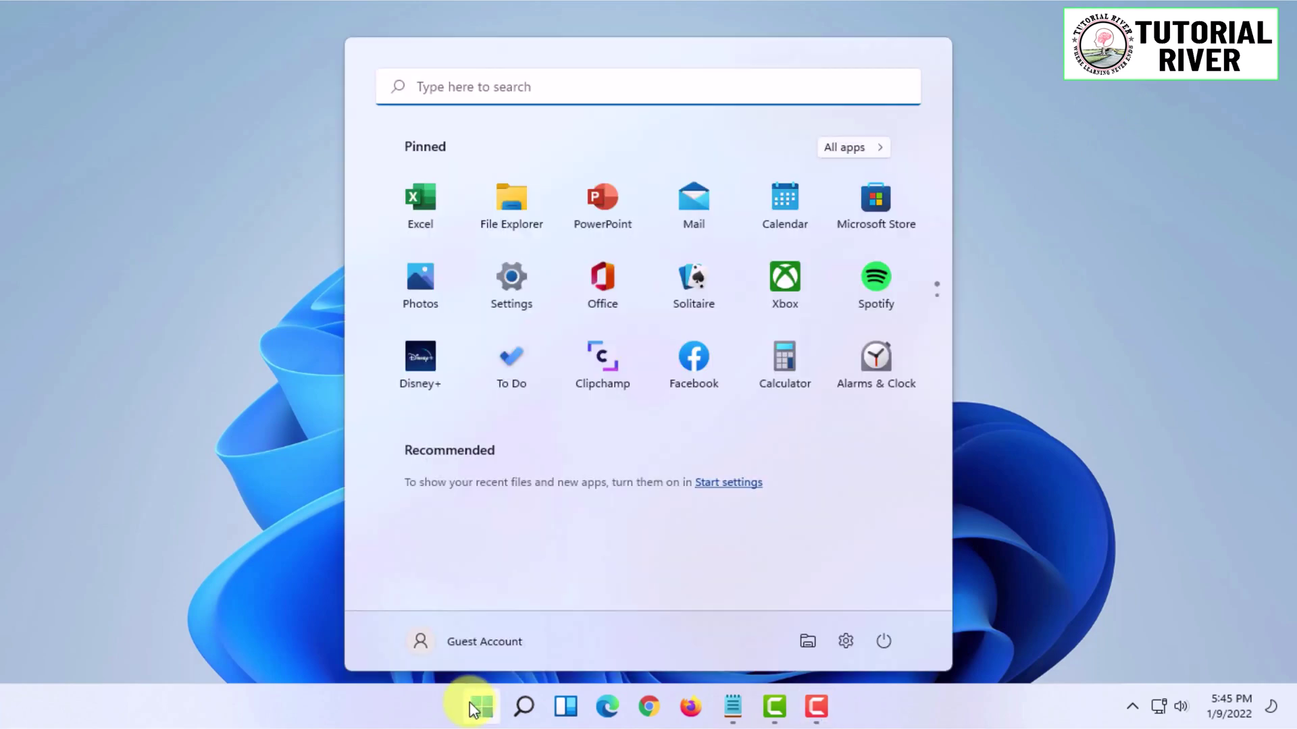
{"action": "left_click", "coordinate": [1019, 73]}
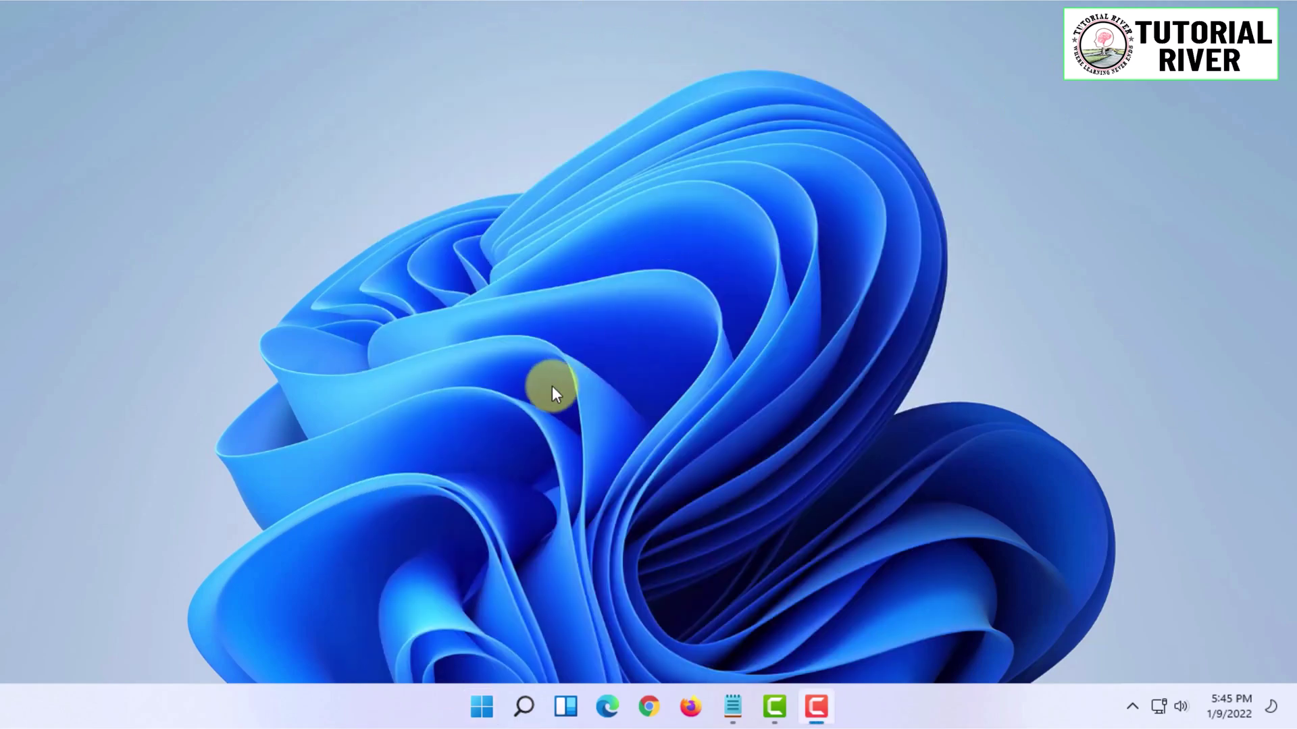
{"action": "left_click", "coordinate": [480, 705]}
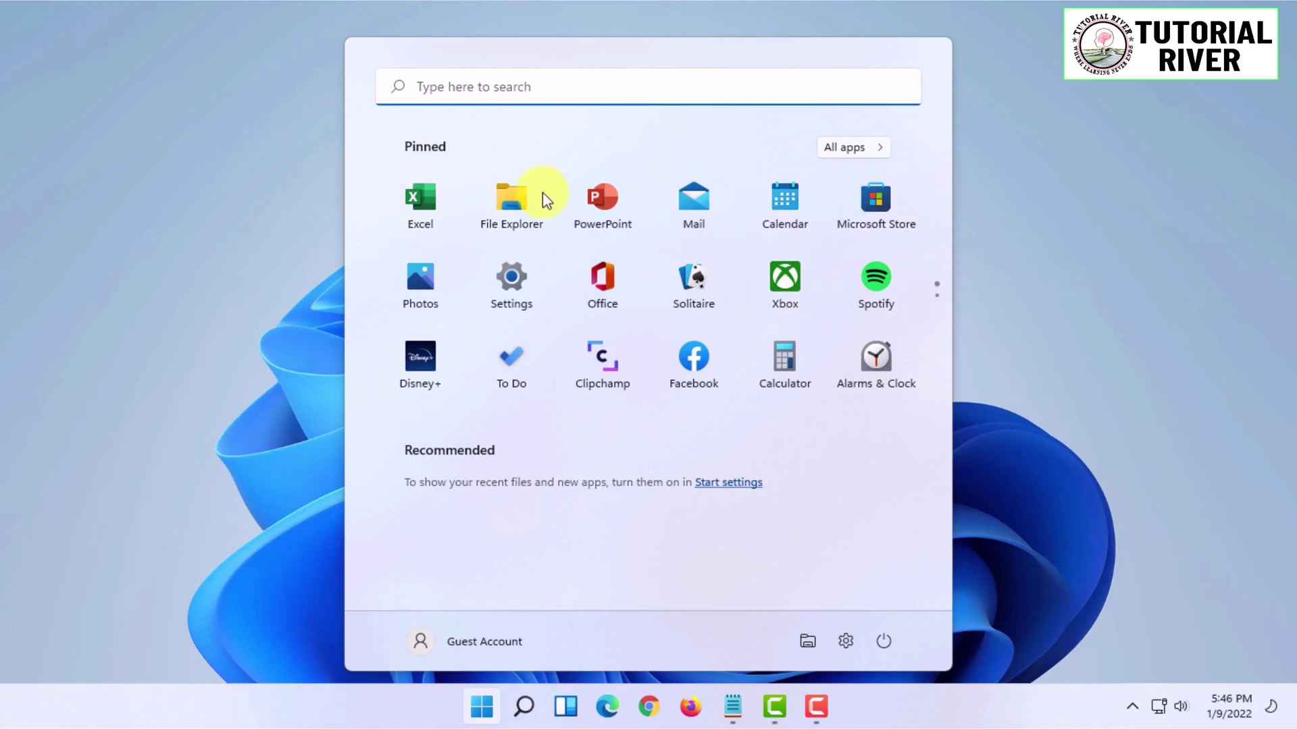
{"action": "left_click", "coordinate": [870, 148]}
{"action": "scroll", "coordinate": [586, 416], "scroll_direction": "down", "scroll_amount": 10}
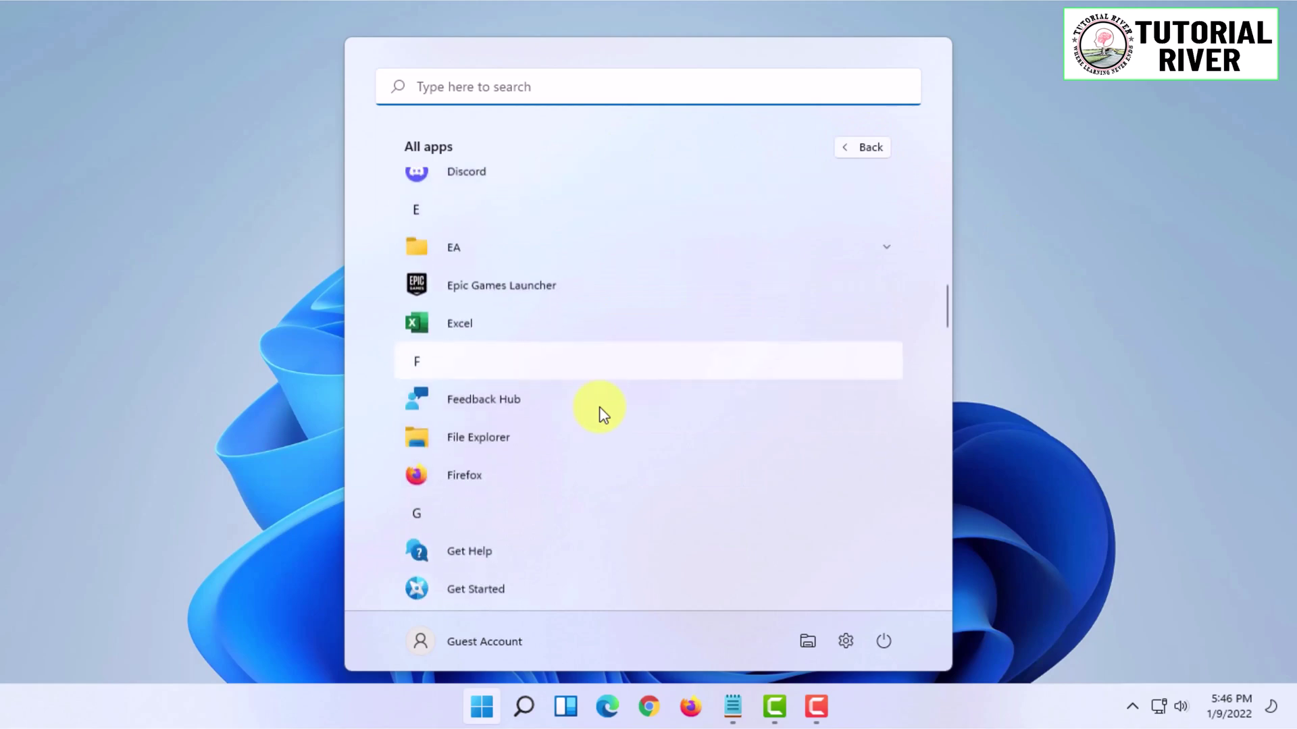
{"action": "left_click", "coordinate": [878, 150]}
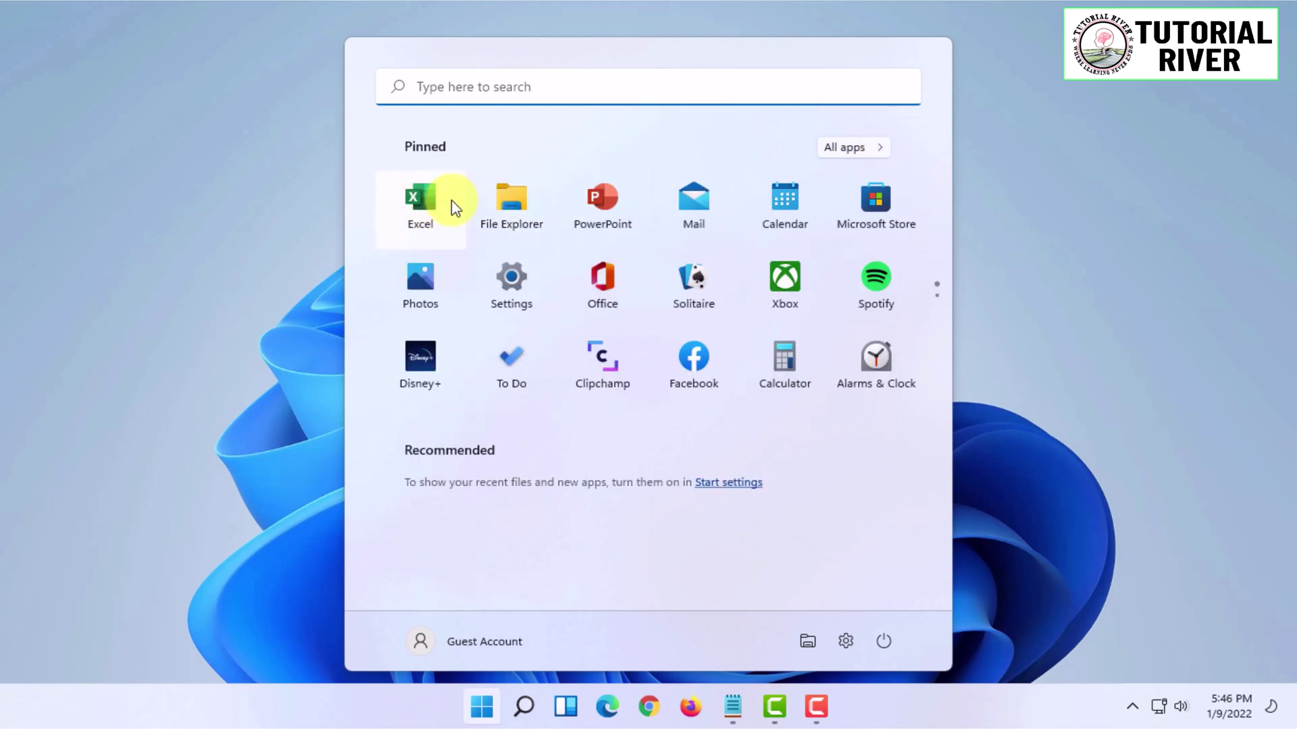
- Check the search page reached from the Start menu, and move File Explorer ahead of Excel in the pinned apps
{"action": "mouse_move", "coordinate": [425, 191]}
{"action": "left_mouse_down"}
{"action": "mouse_move", "coordinate": [436, 185]}
{"action": "mouse_move", "coordinate": [425, 193]}
{"action": "left_mouse_up"}
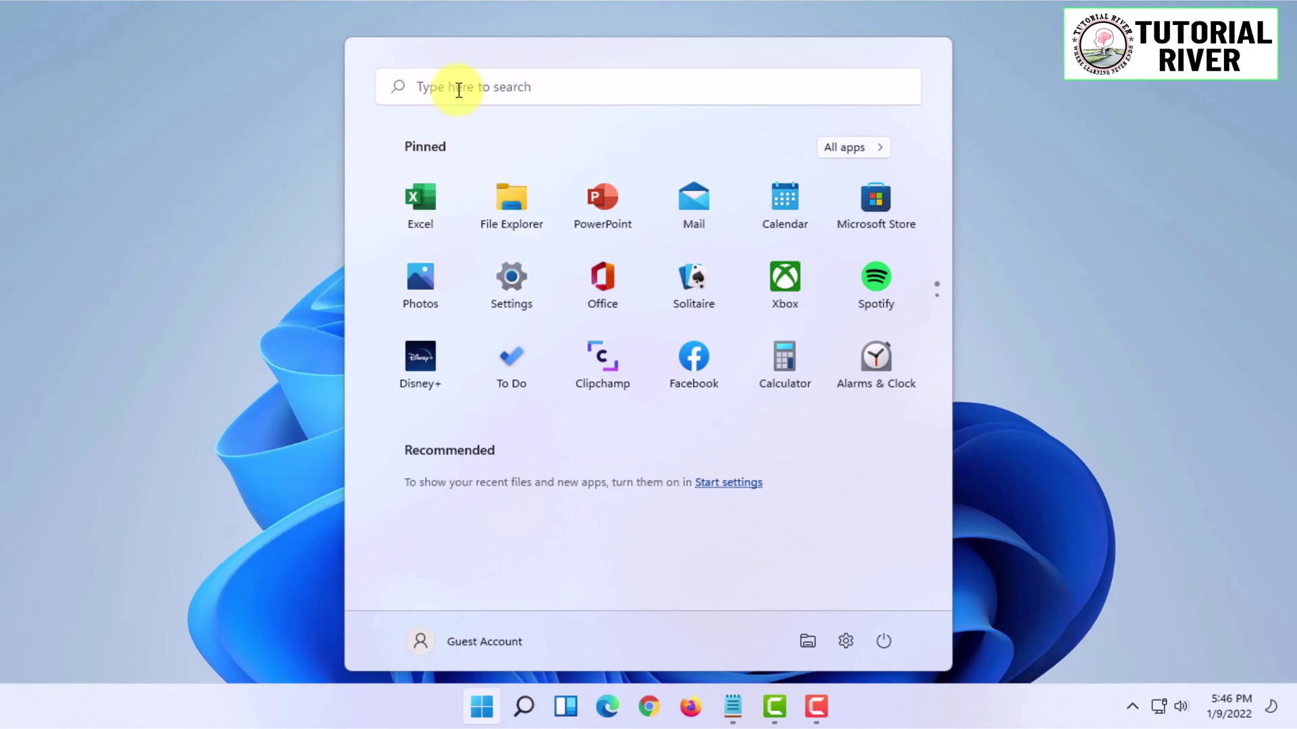
{"action": "left_click", "coordinate": [496, 91]}
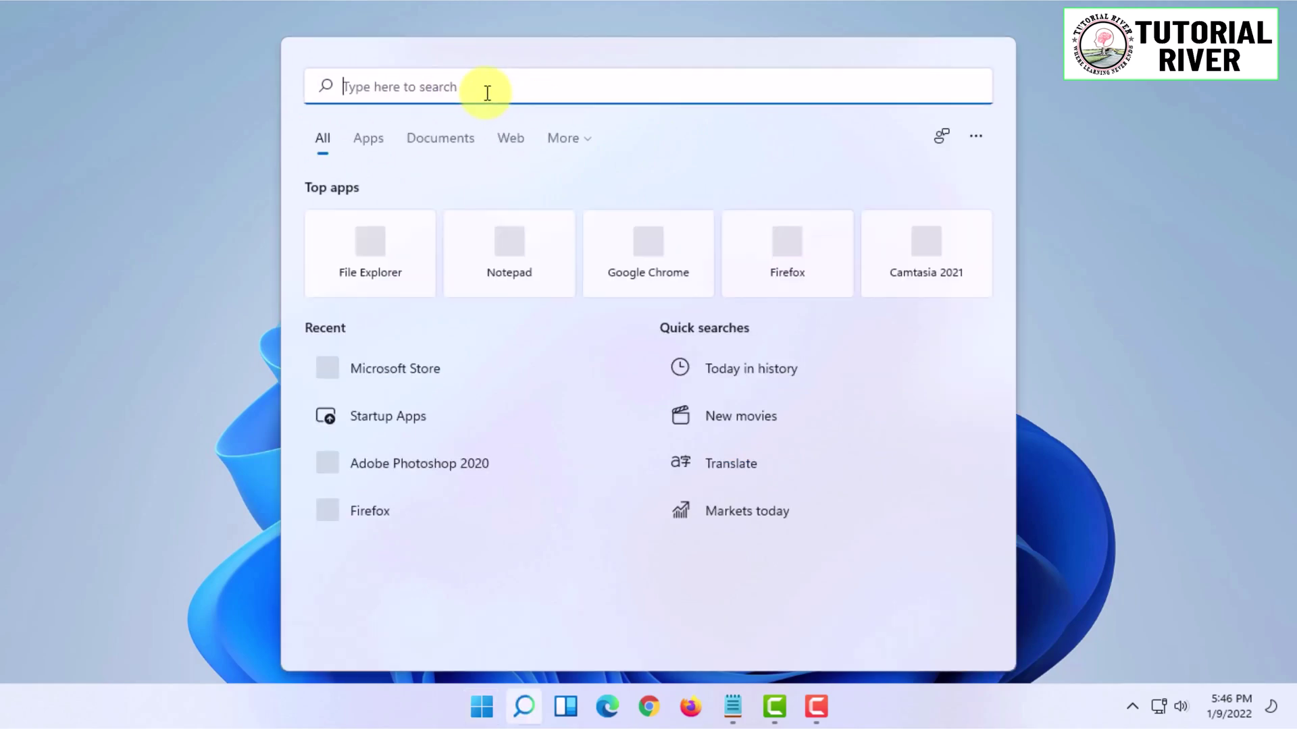
{"action": "left_click", "coordinate": [482, 705]}
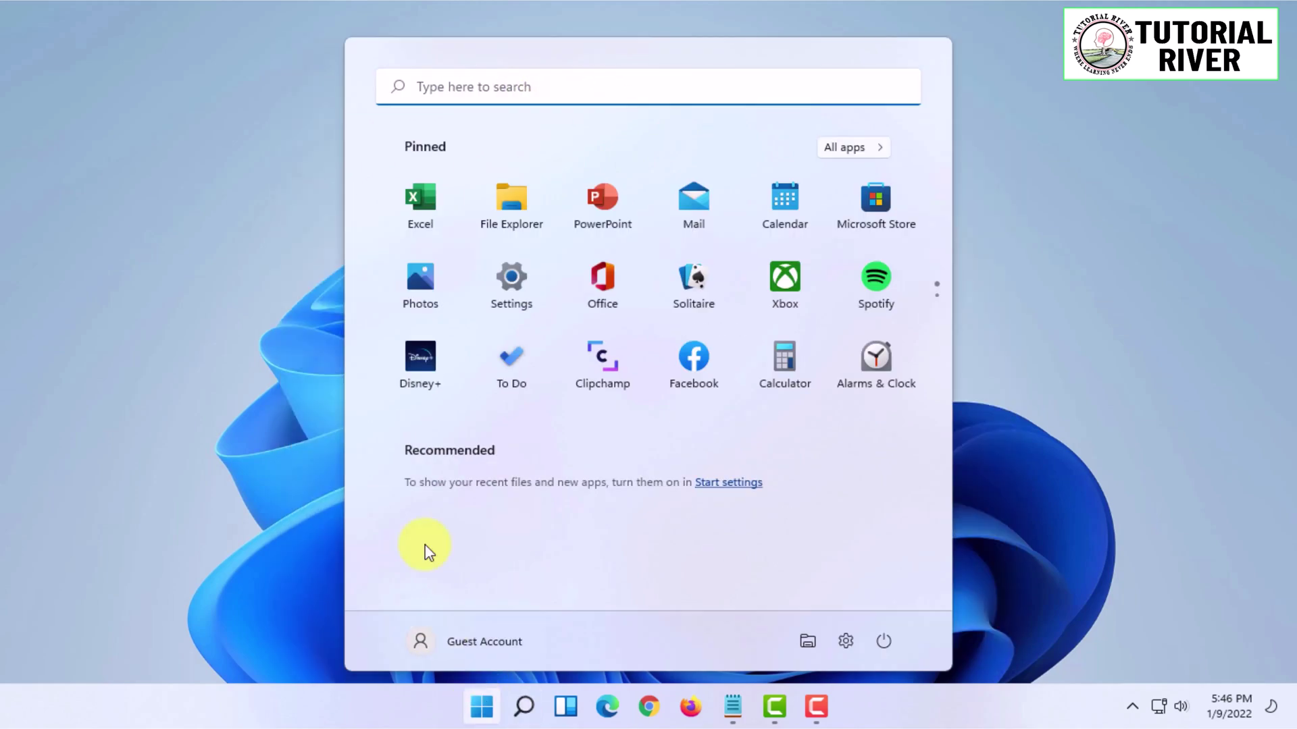
{"action": "left_click_drag", "start_coordinate": [535, 222], "coordinate": [422, 202]}
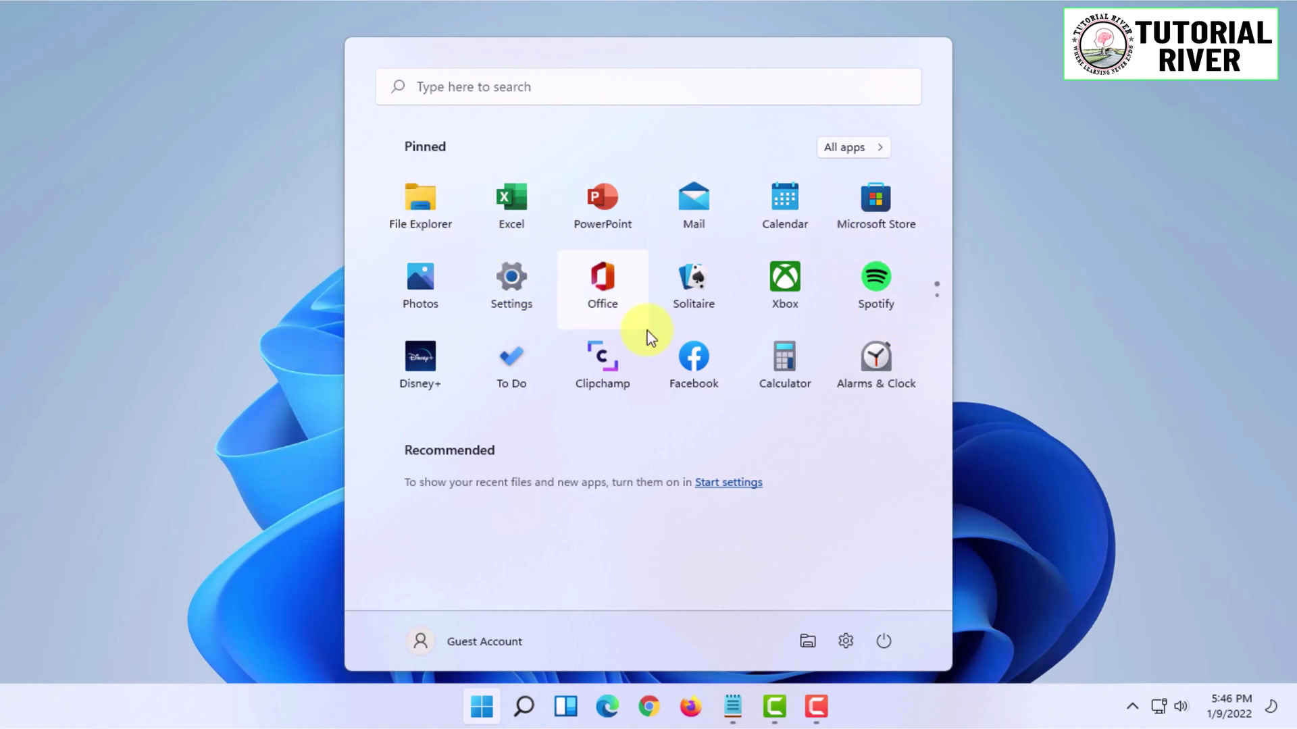
- Open the Settings app from the Start menu and look through the categories on its System page
{"action": "left_click", "coordinate": [845, 641]}
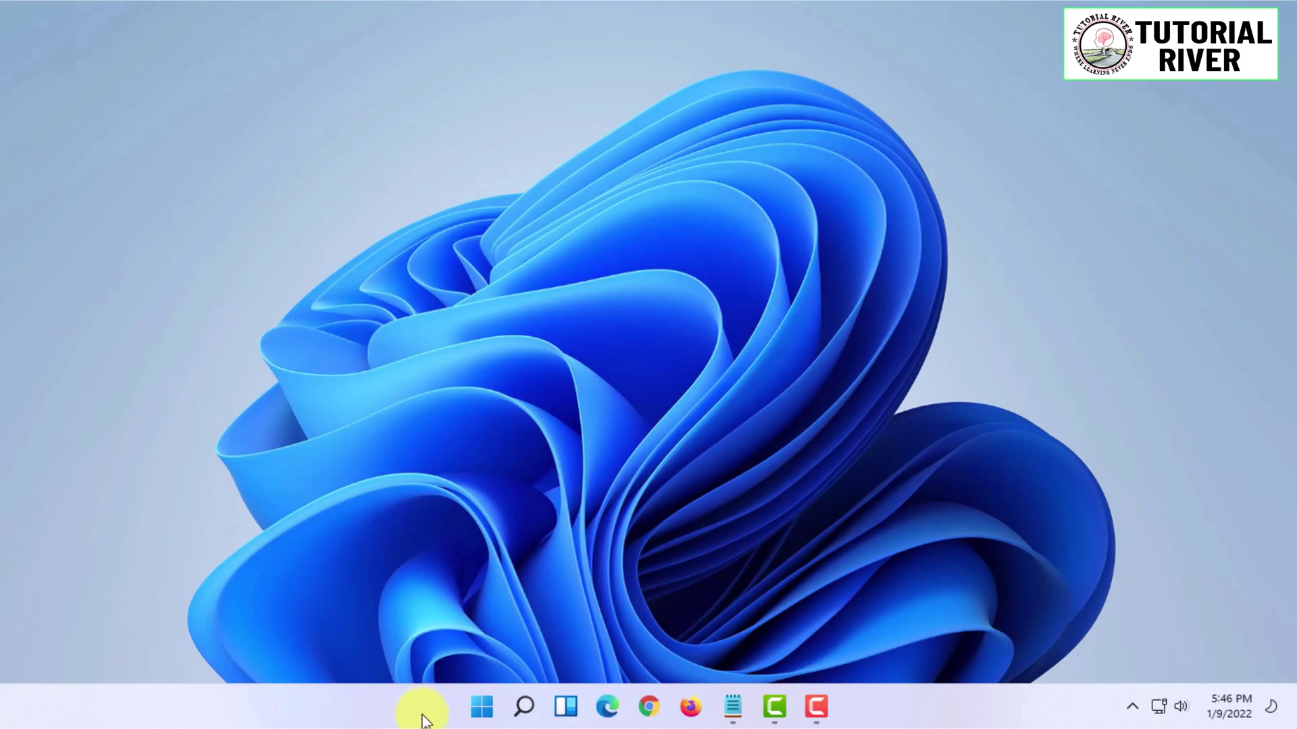
{"action": "left_click", "coordinate": [483, 706]}
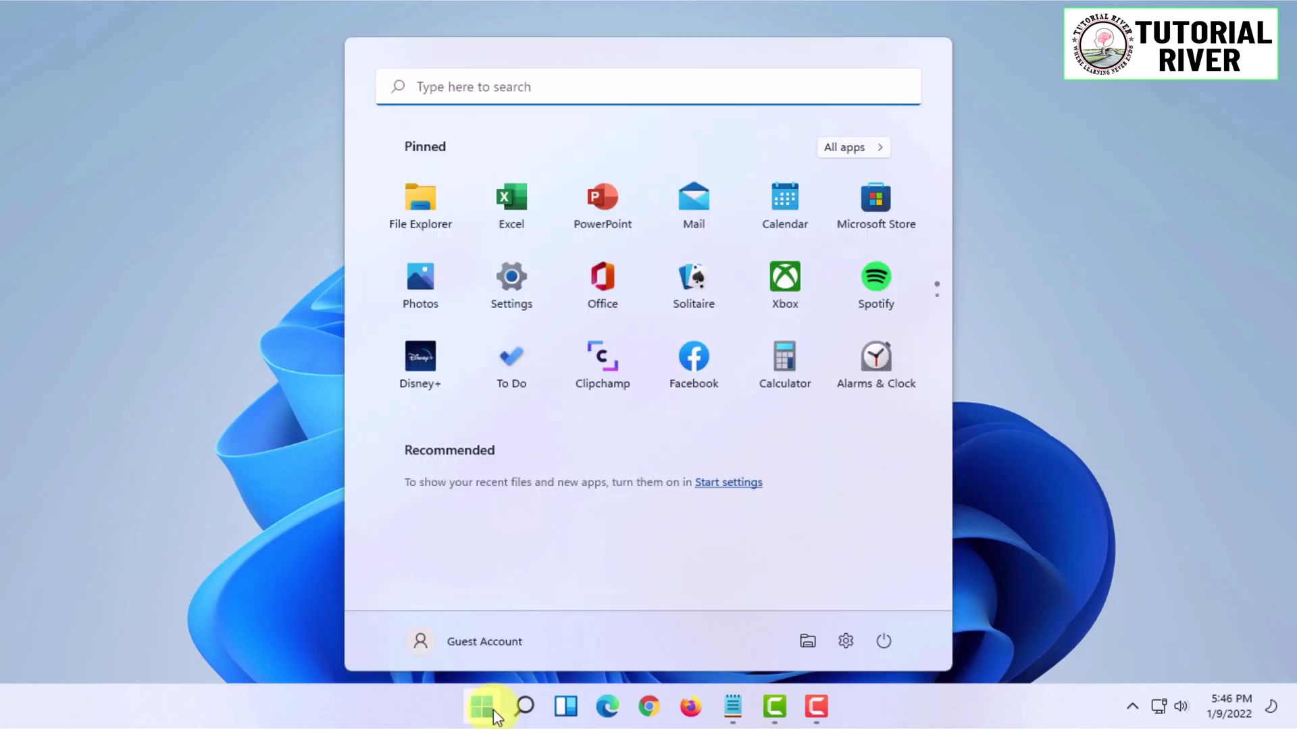
{"action": "left_click", "coordinate": [838, 642]}
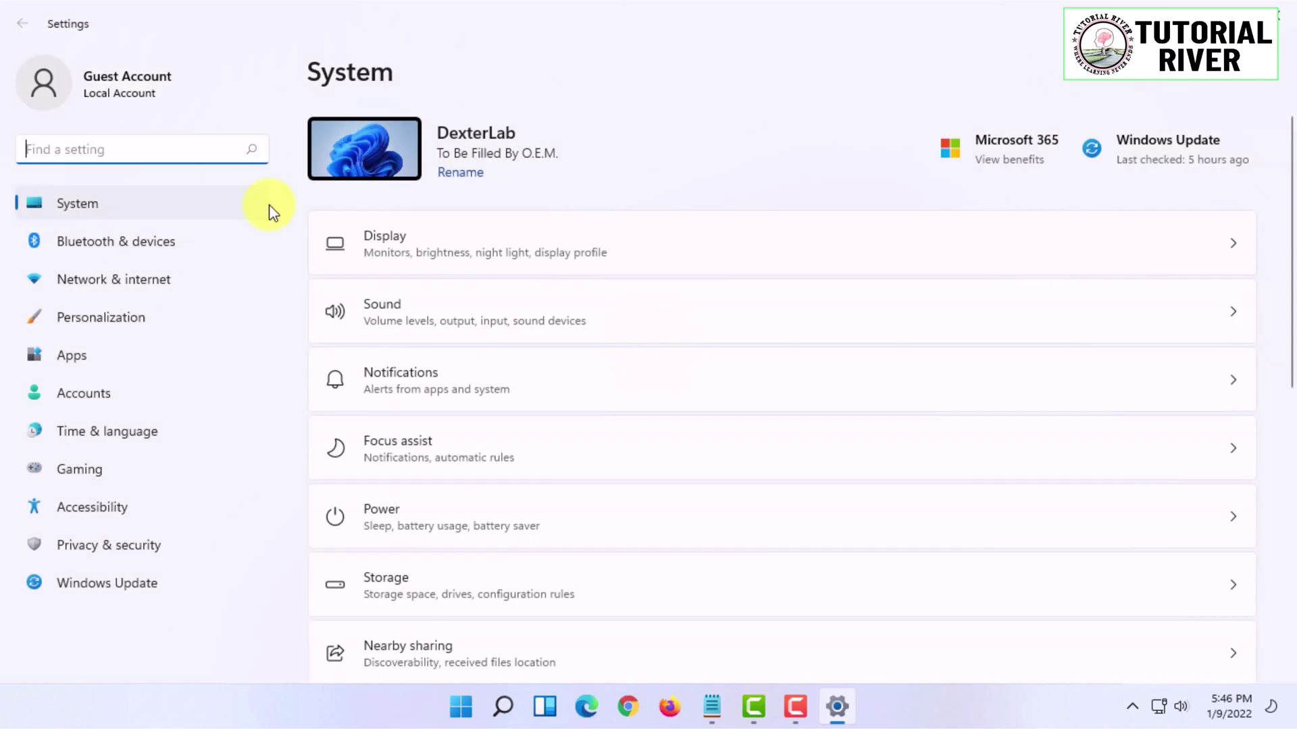
{"action": "scroll", "coordinate": [566, 363], "scroll_direction": "down", "scroll_amount": 3}
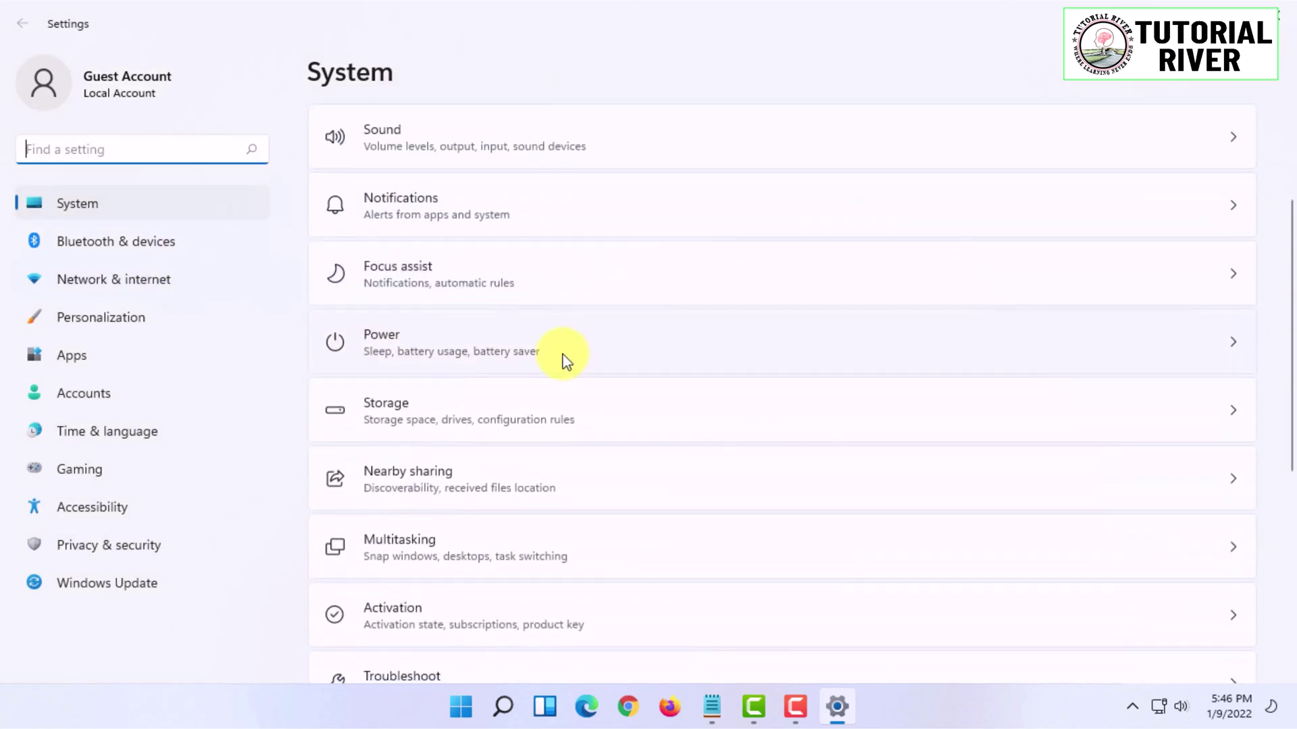
{"action": "scroll", "coordinate": [565, 363], "scroll_direction": "down", "scroll_amount": 7}
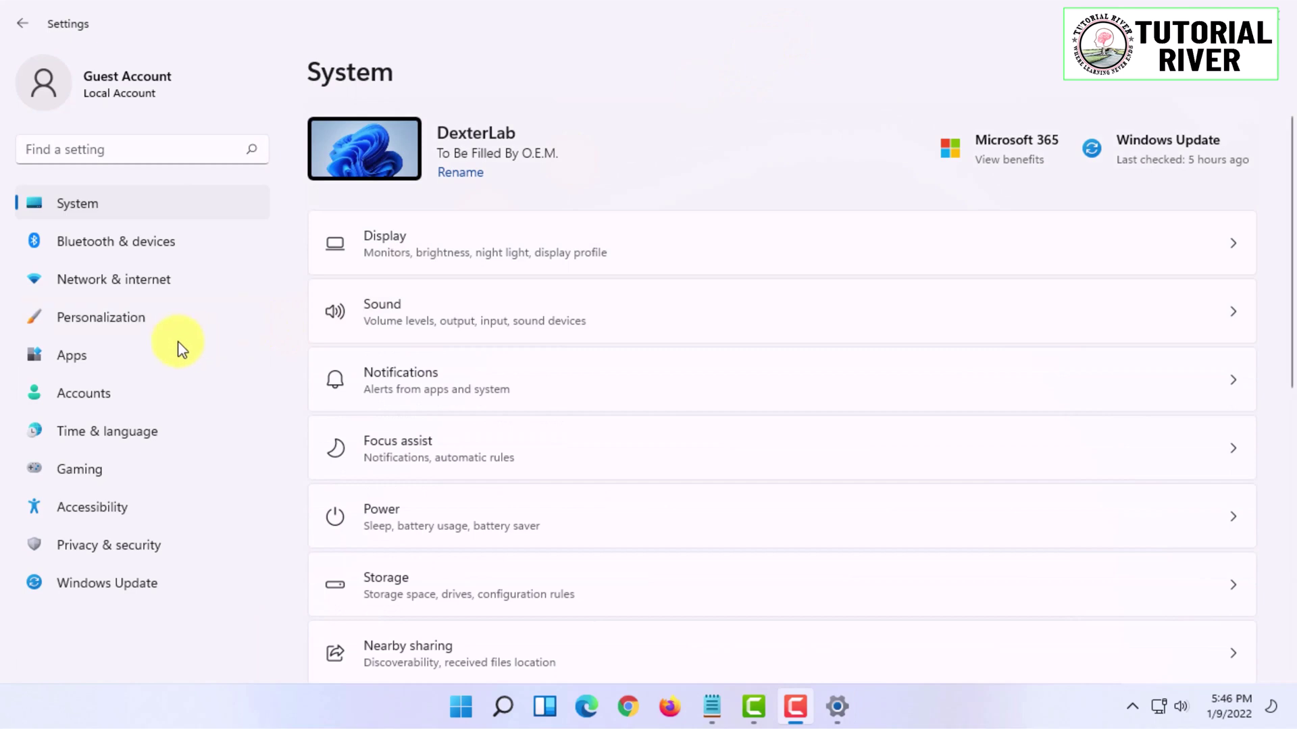
- Open the Folders page of the Start personalization settings and compare it with the shortcuts beside the Start menu's power button
{"action": "left_click", "coordinate": [168, 325]}
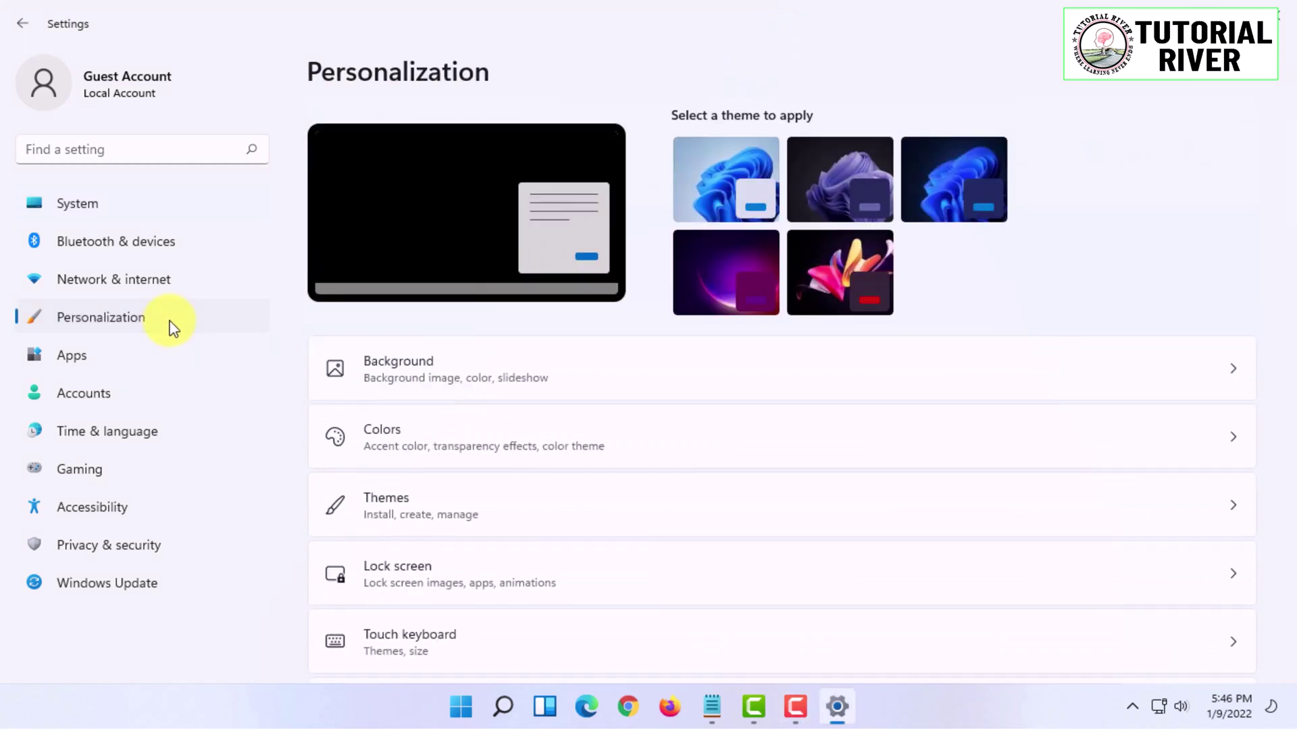
{"action": "scroll", "coordinate": [536, 406], "scroll_direction": "down", "scroll_amount": 3}
{"action": "left_click", "coordinate": [436, 543]}
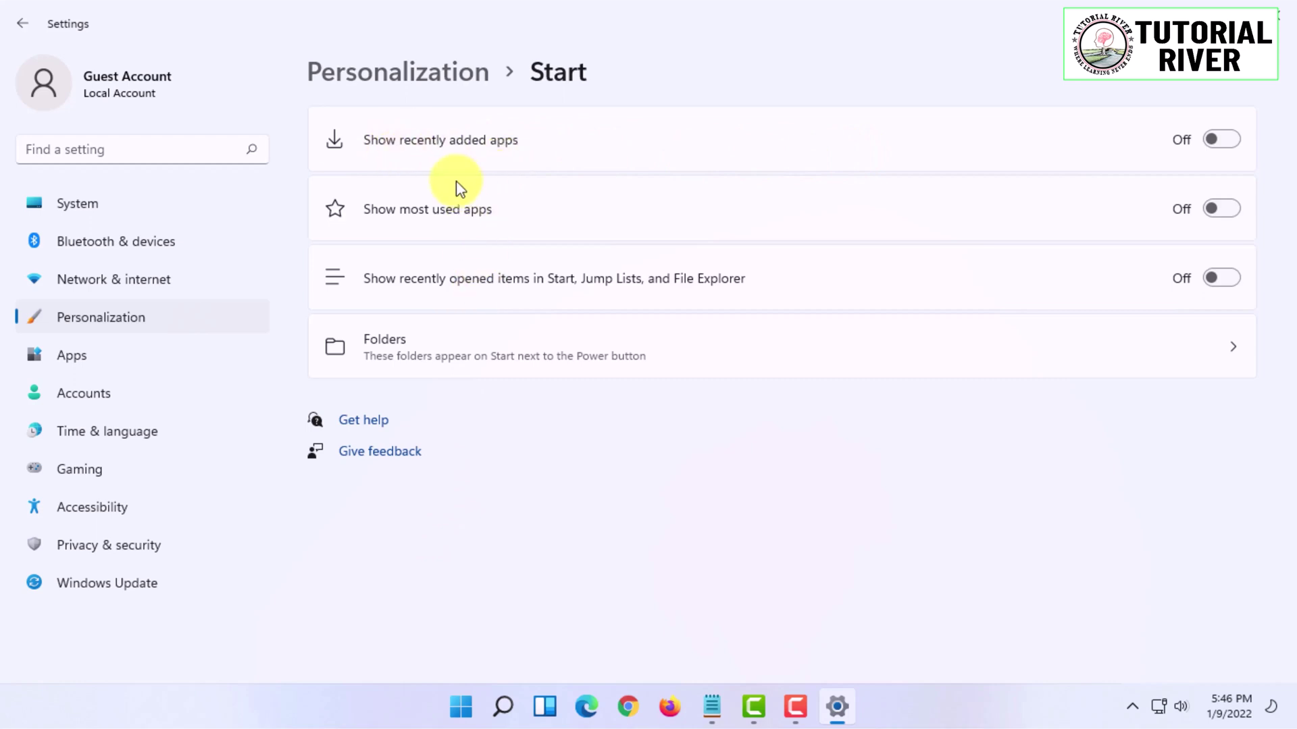
{"action": "left_click", "coordinate": [426, 354]}
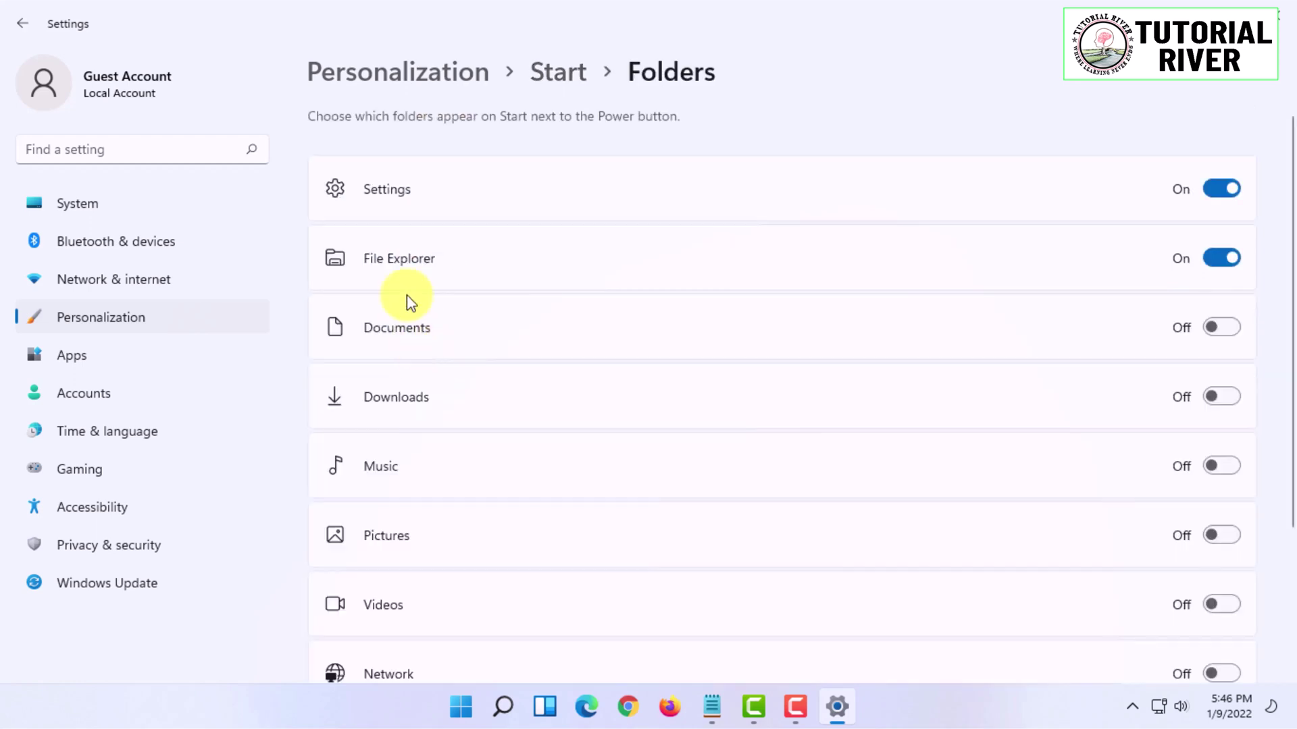
{"action": "left_click", "coordinate": [476, 706]}
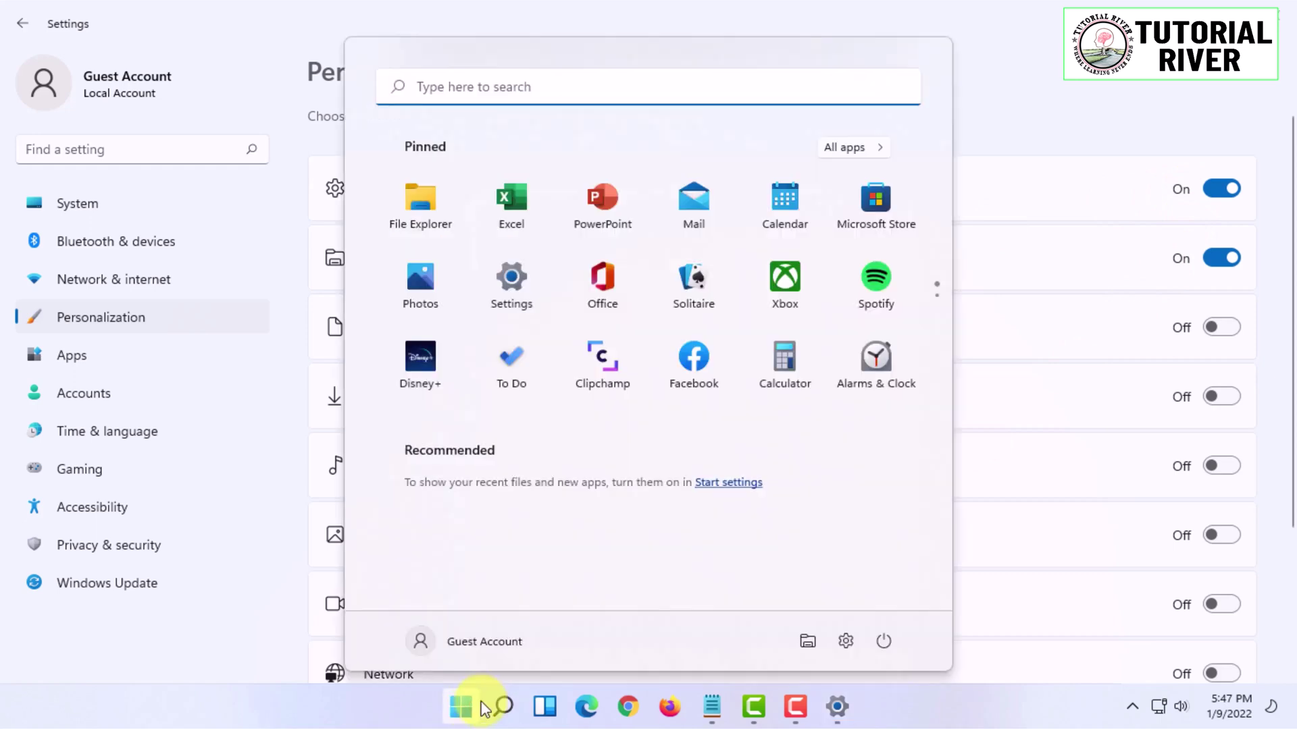
{"action": "left_click", "coordinate": [1082, 81]}
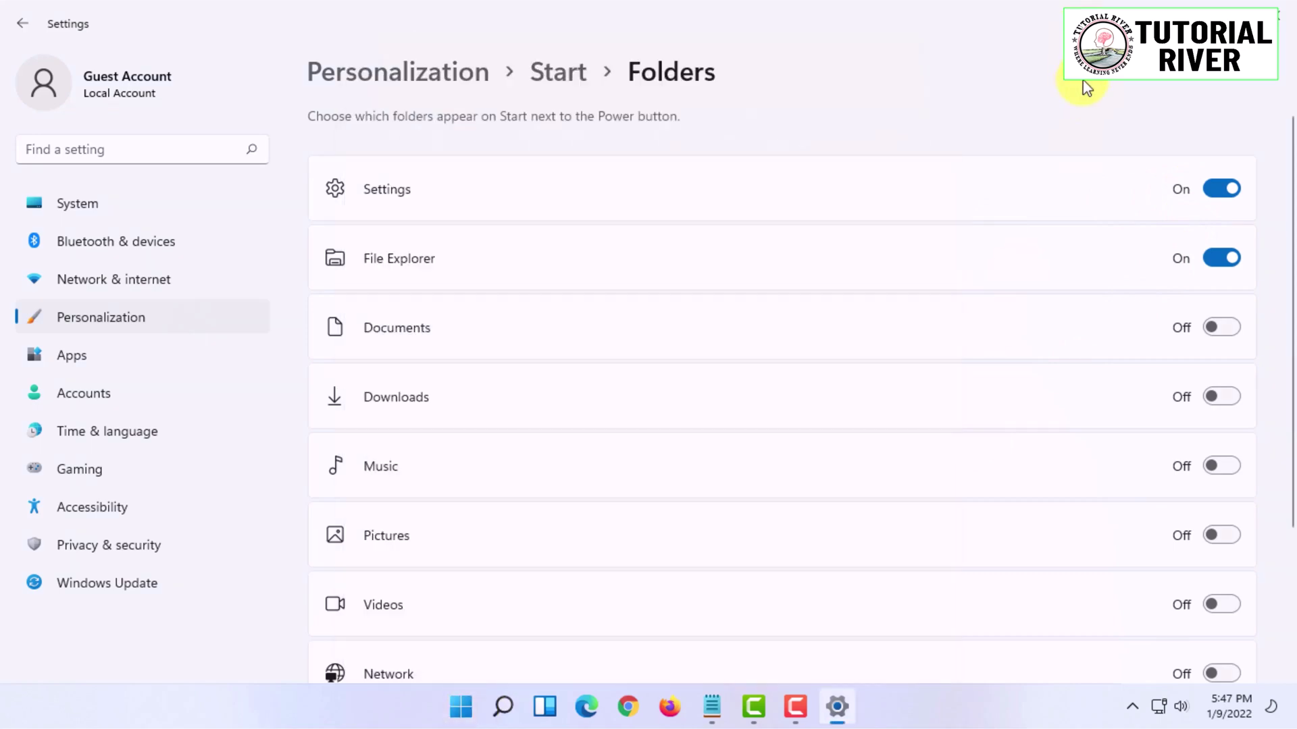
- Turn on the Documents folder for Start, check its shortcut in the Start menu, review the remaining folder options, and close Settings
{"action": "left_click", "coordinate": [1224, 328]}
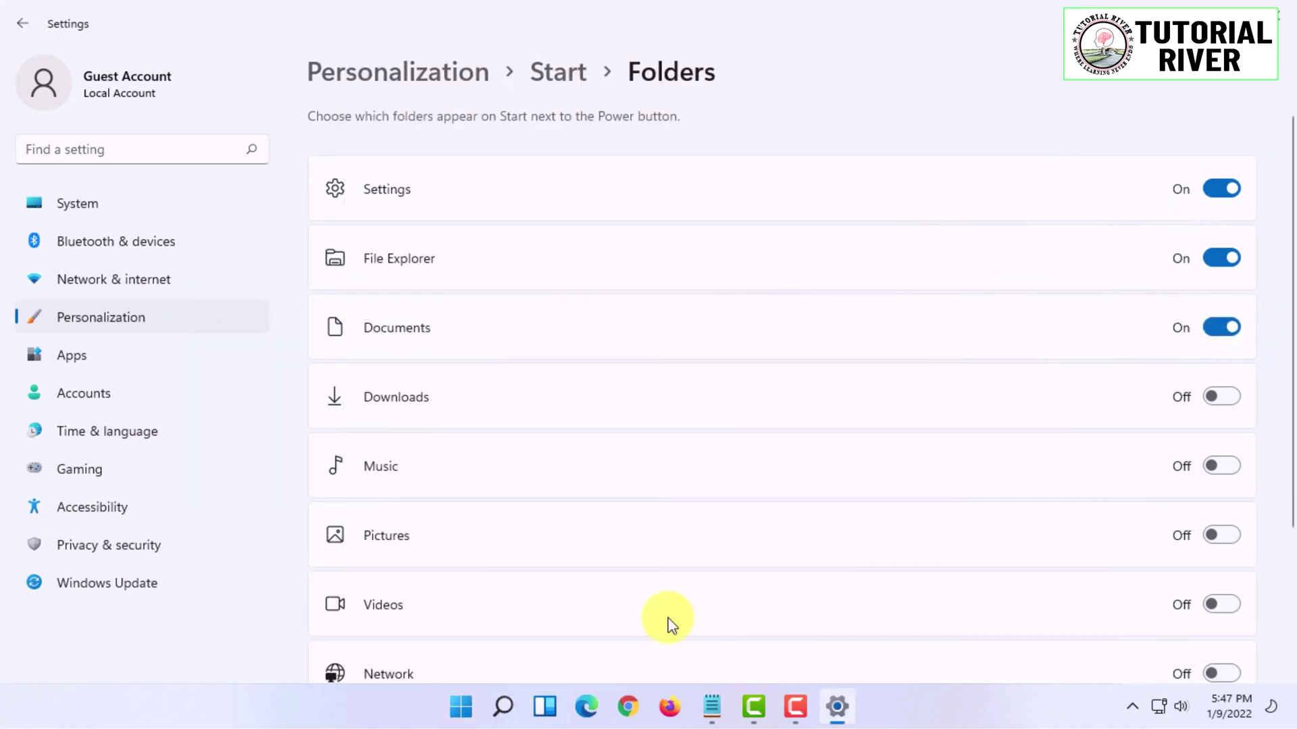
{"action": "left_click", "coordinate": [460, 705]}
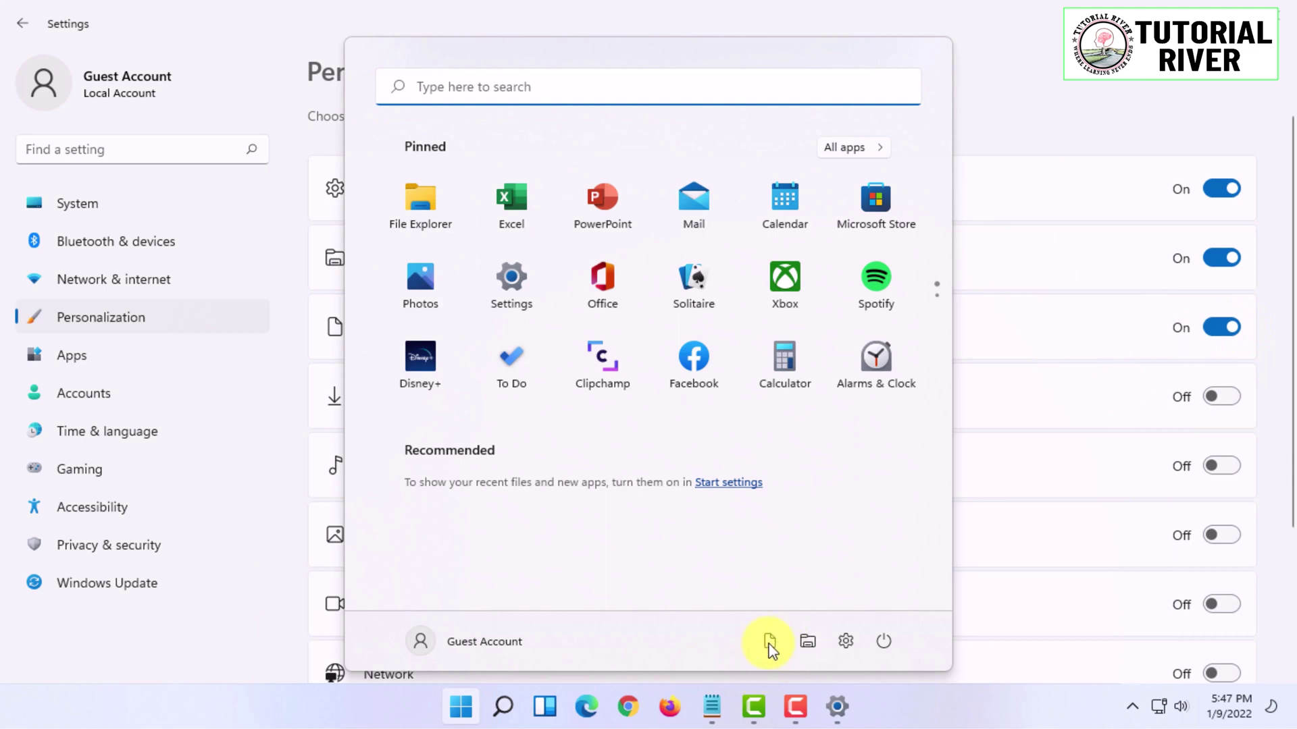
{"action": "left_click", "coordinate": [1064, 214]}
{"action": "scroll", "coordinate": [715, 405], "scroll_direction": "down", "scroll_amount": 3}
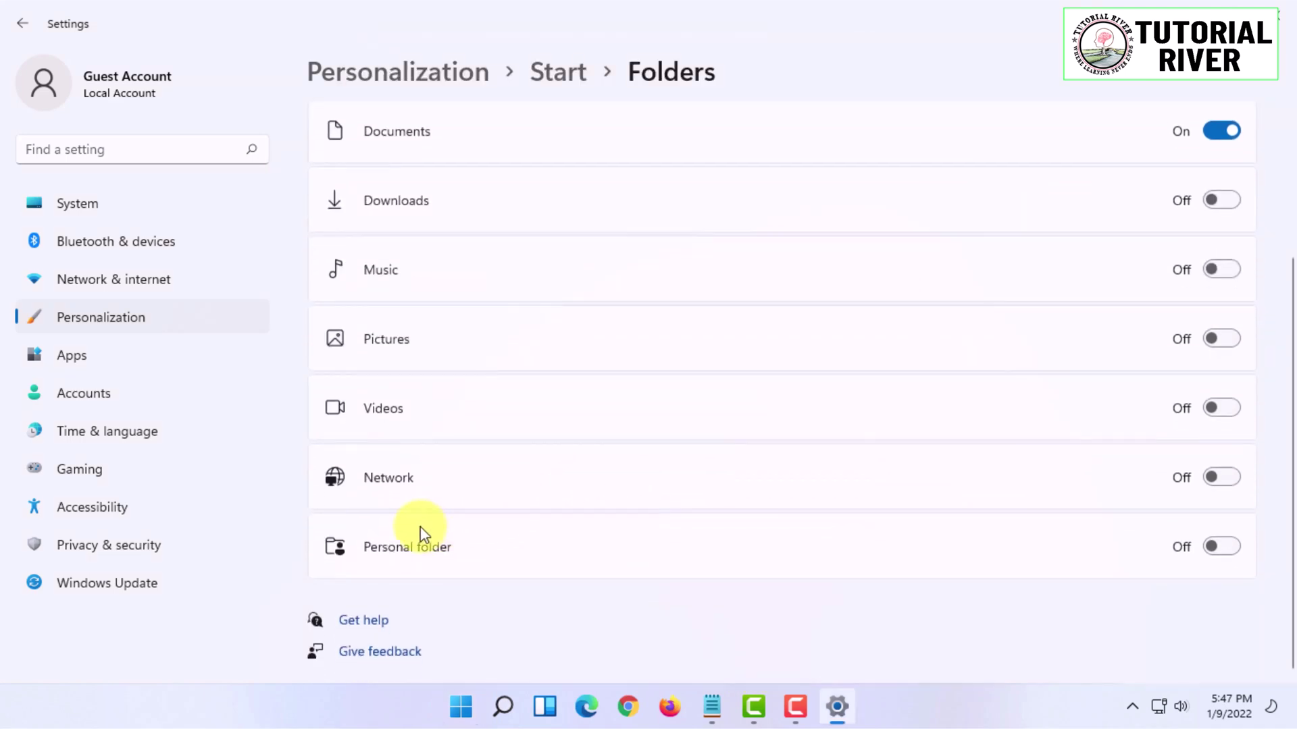
{"action": "scroll", "coordinate": [432, 432], "scroll_direction": "up", "scroll_amount": 3}
{"action": "left_click", "coordinate": [1276, 14]}
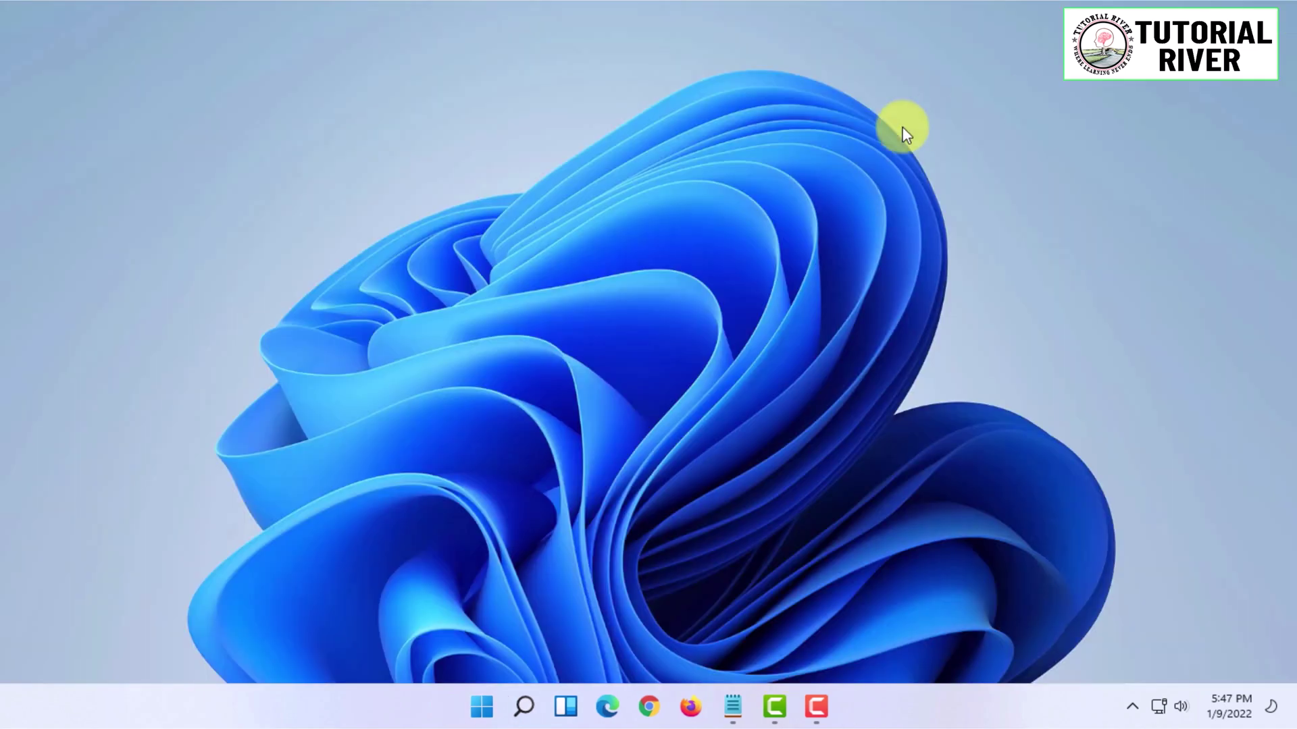